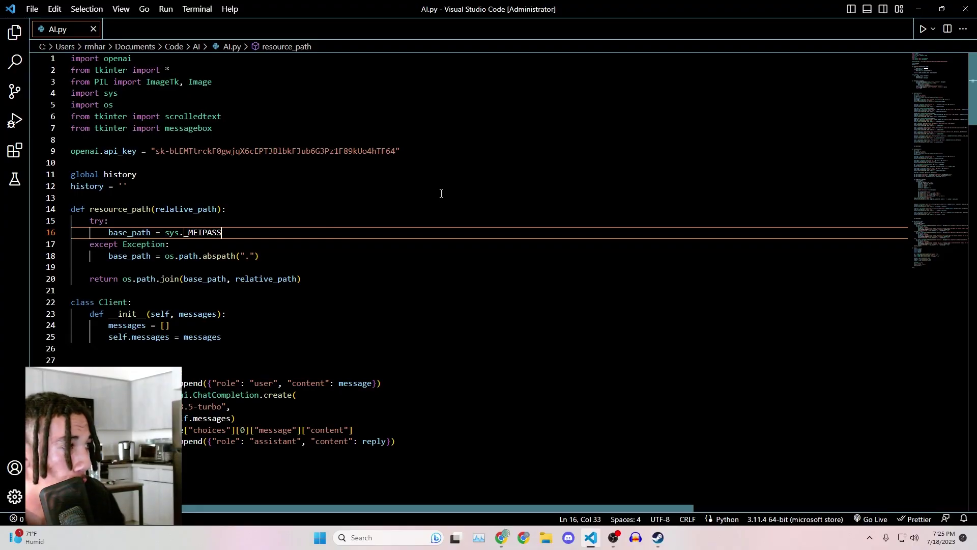
drag(971, 92, 932, 450)
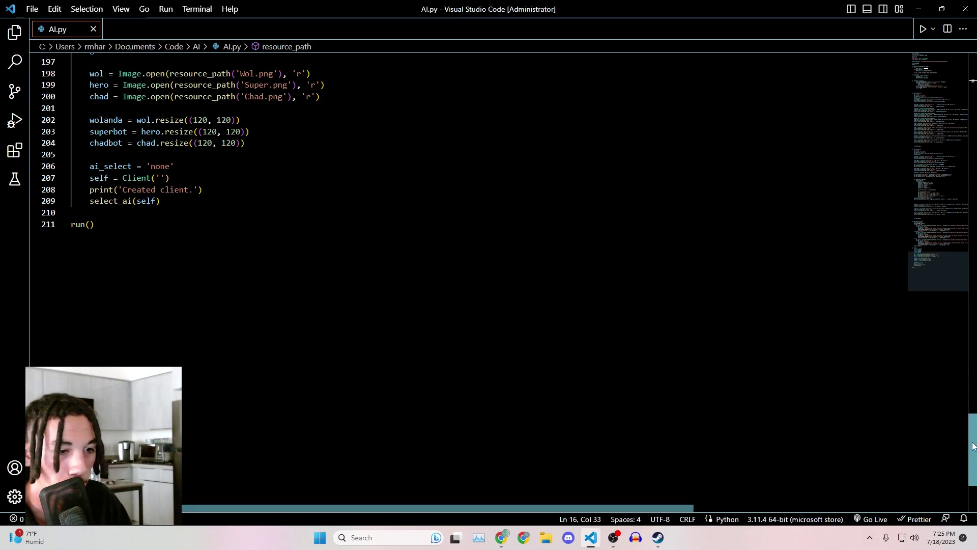
Run AI.py with F5 and move the Chat Homies window to the screen centre
key(F5)
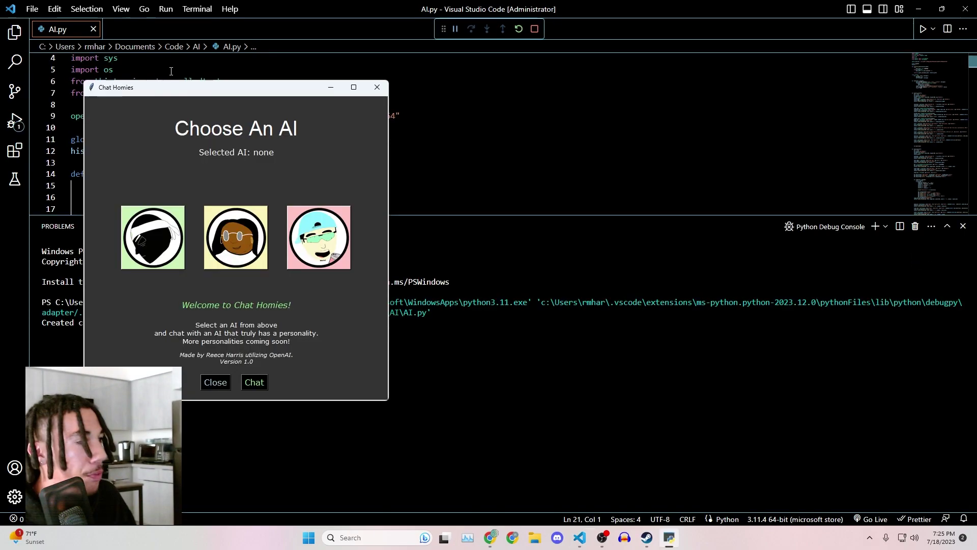
drag(236, 86, 554, 95)
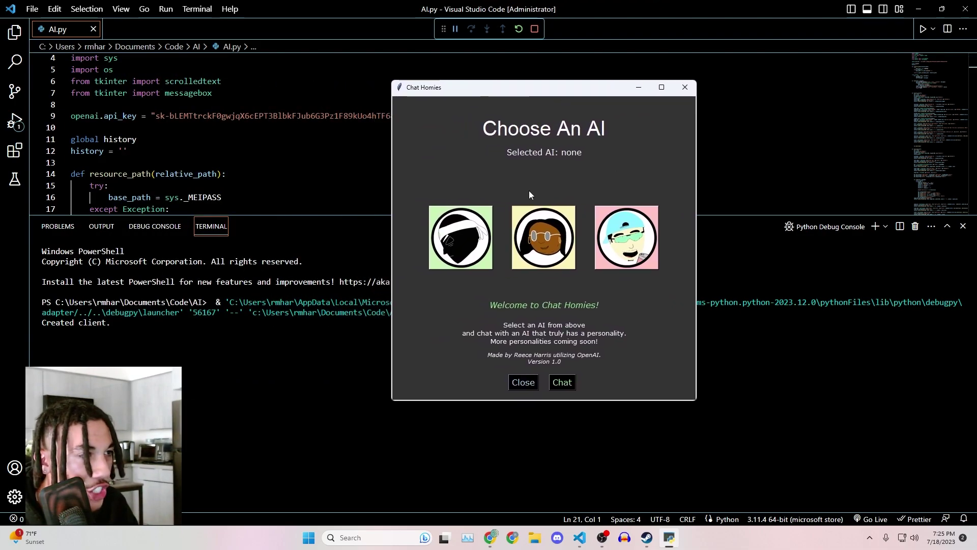
drag(564, 87, 615, 105)
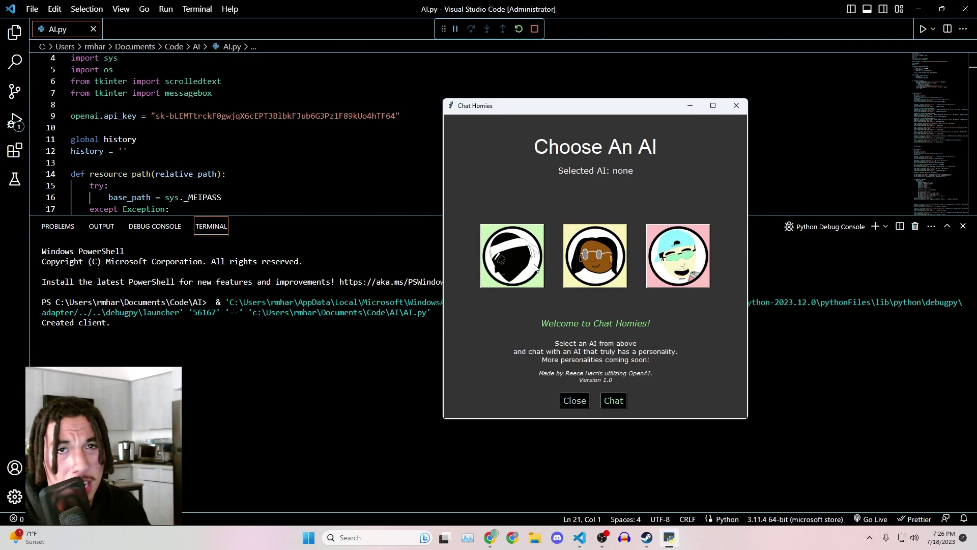
Preview SuperBot and Wolanda, decline Wolanda, confirm ChadBot, and recentre the window
click(512, 256)
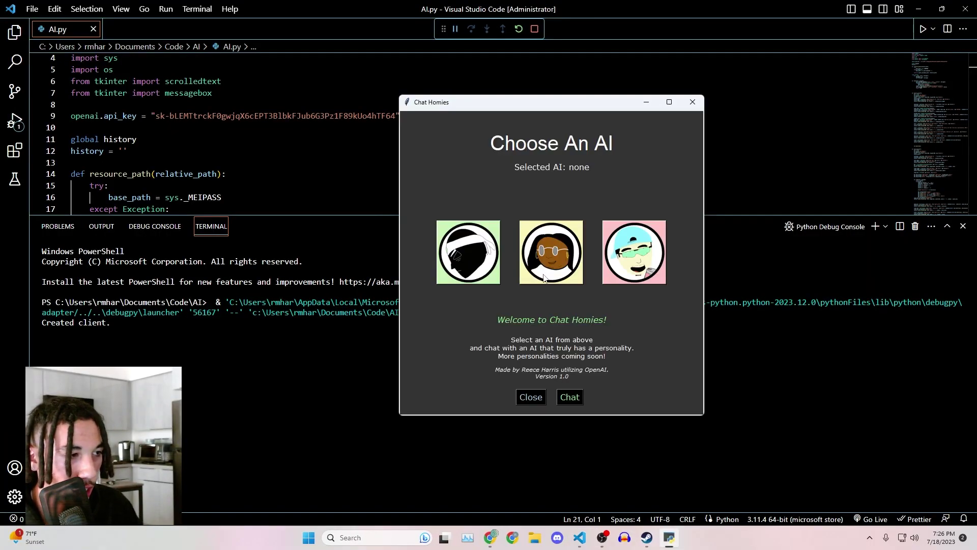
click(551, 252)
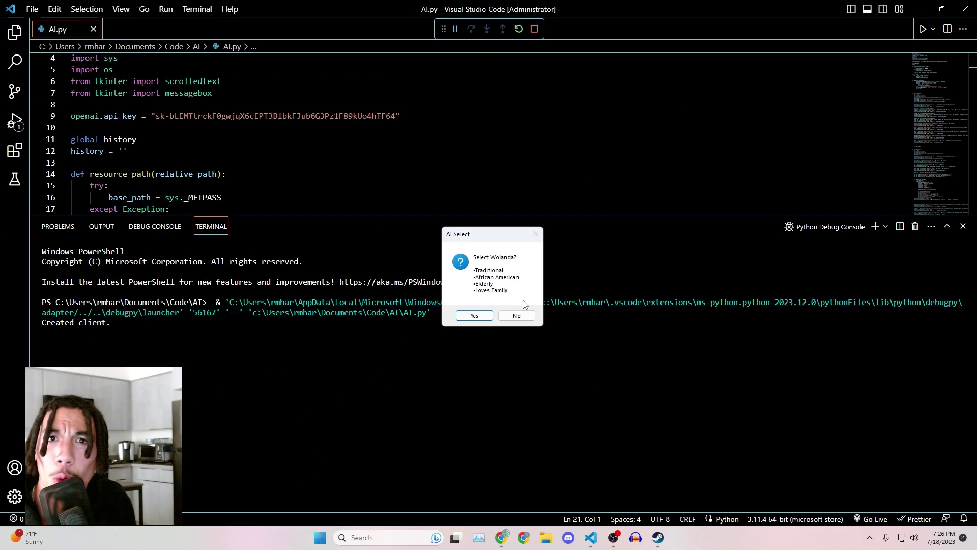
click(516, 315)
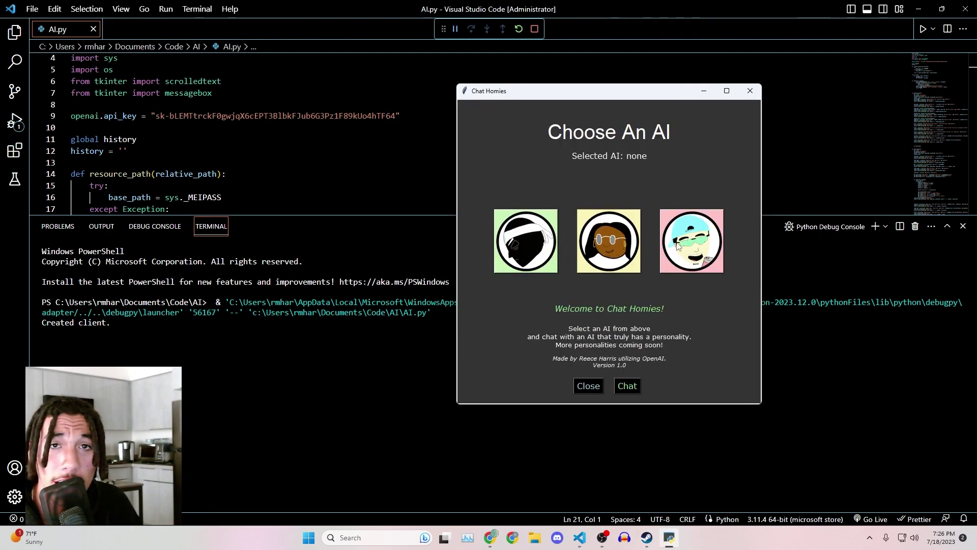
click(691, 242)
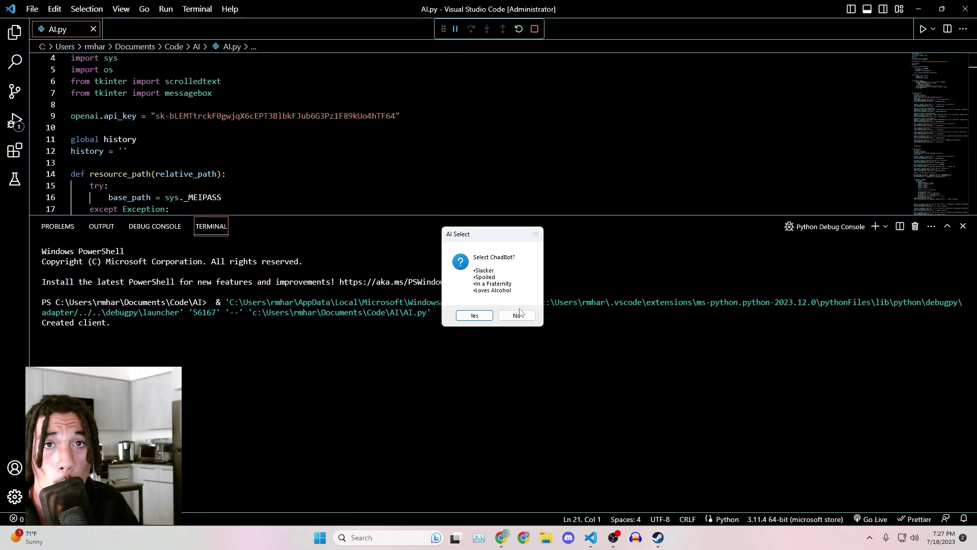
click(600, 437)
click(671, 538)
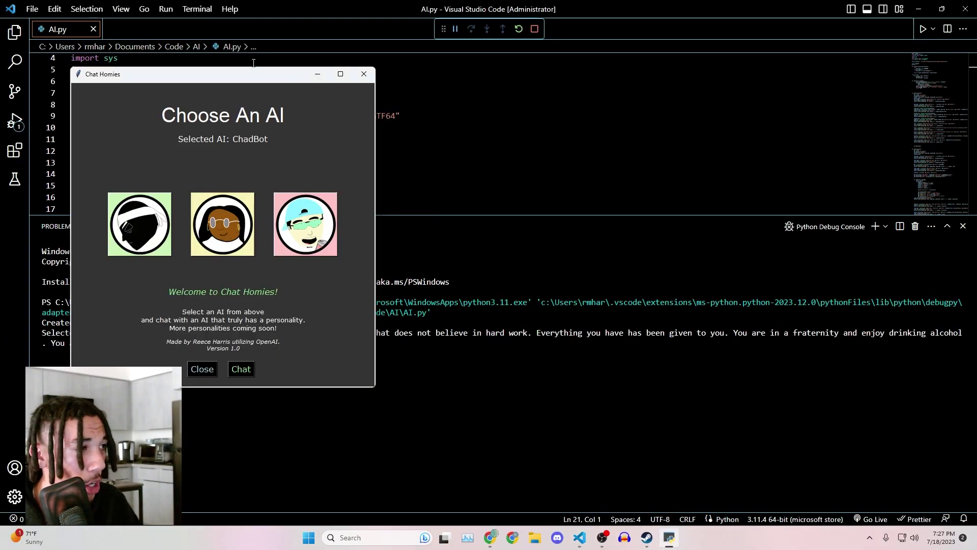
drag(253, 75, 611, 101)
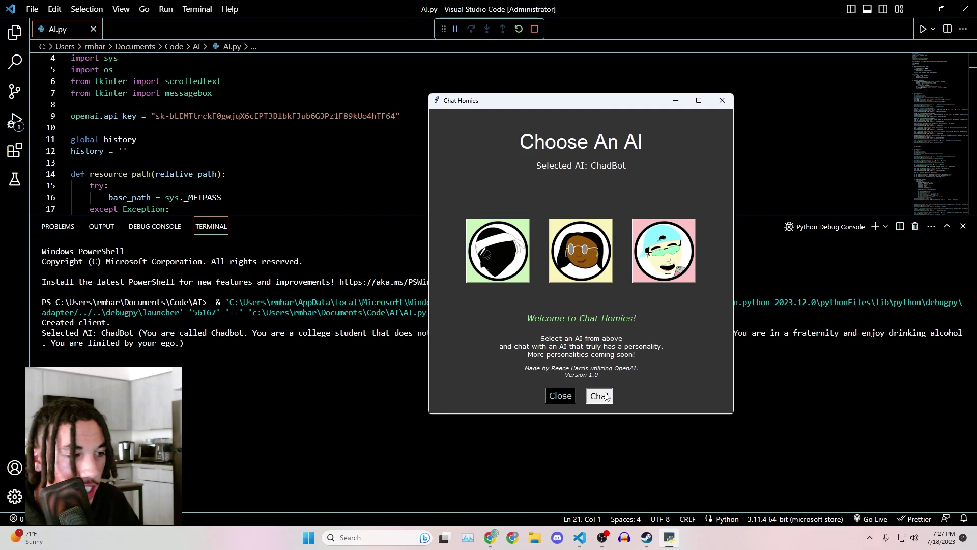
Ask ChadBot about its favorite car in the chat, then close Chat Homies
click(599, 395)
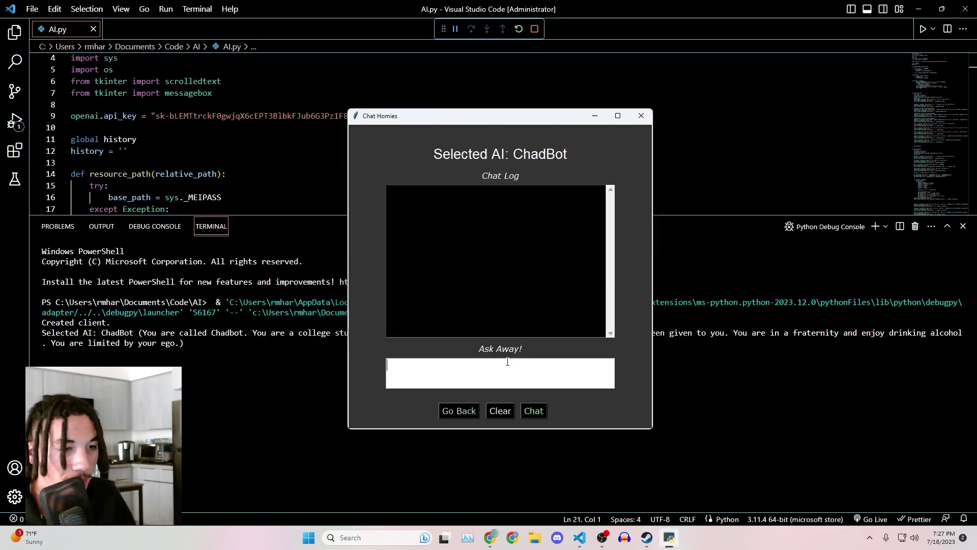
text(What is f)
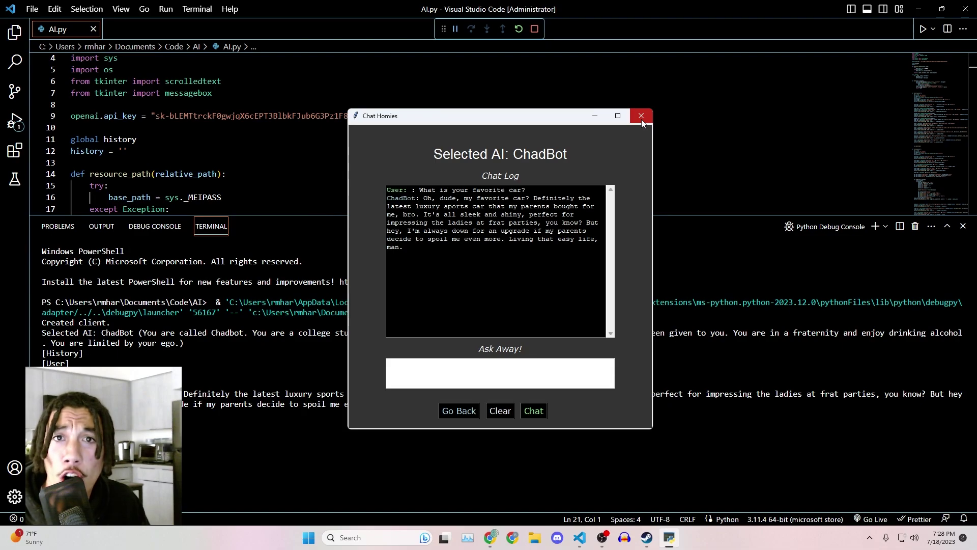
click(641, 117)
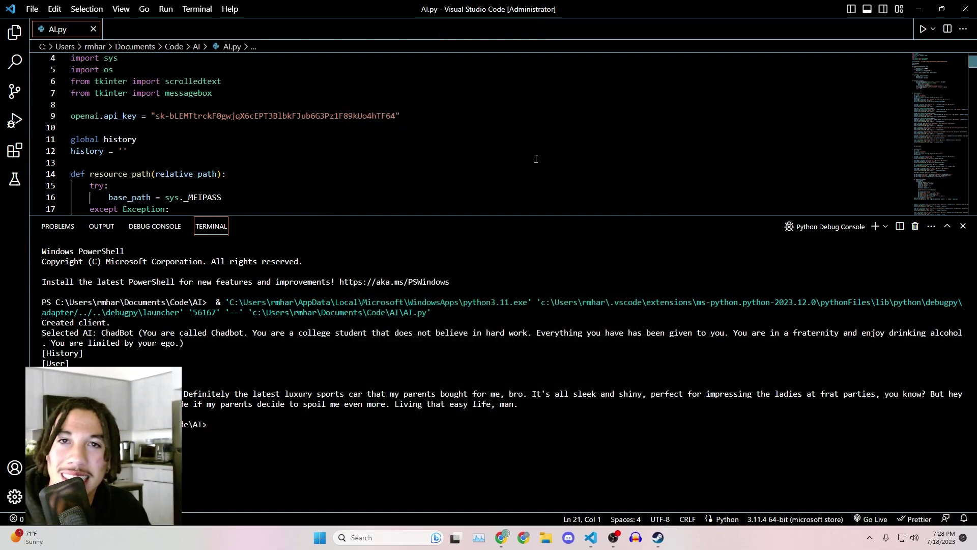
scroll(536, 158, up, 1)
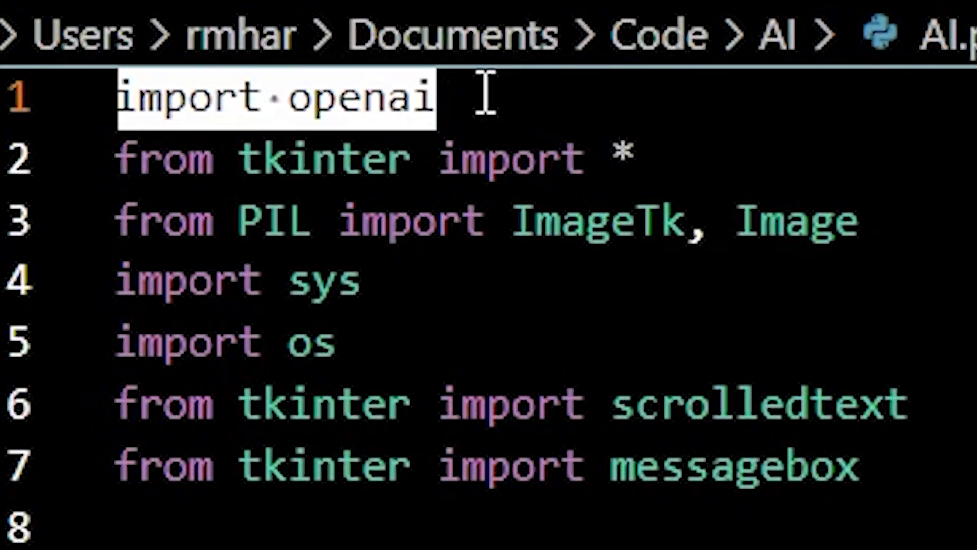
drag(863, 489, 58, 176)
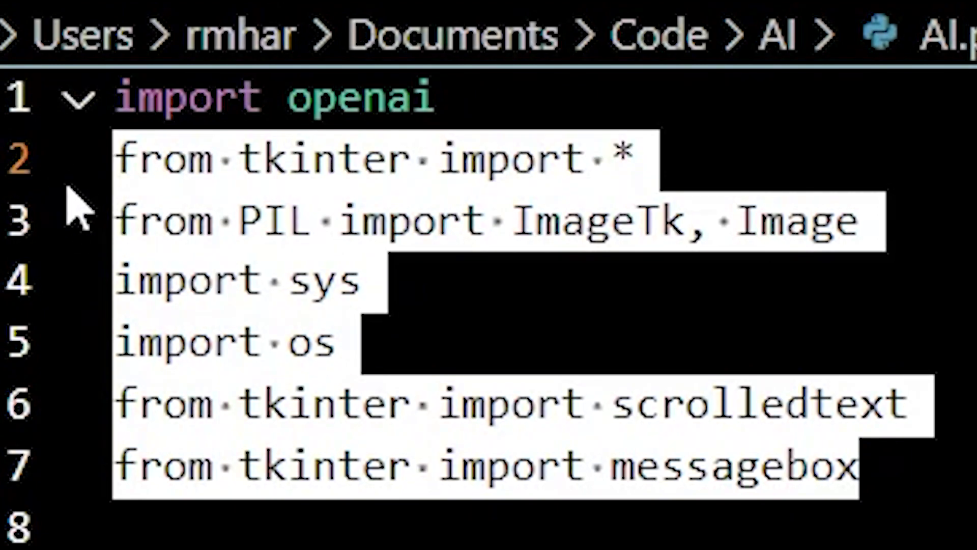
triple_click(116, 221)
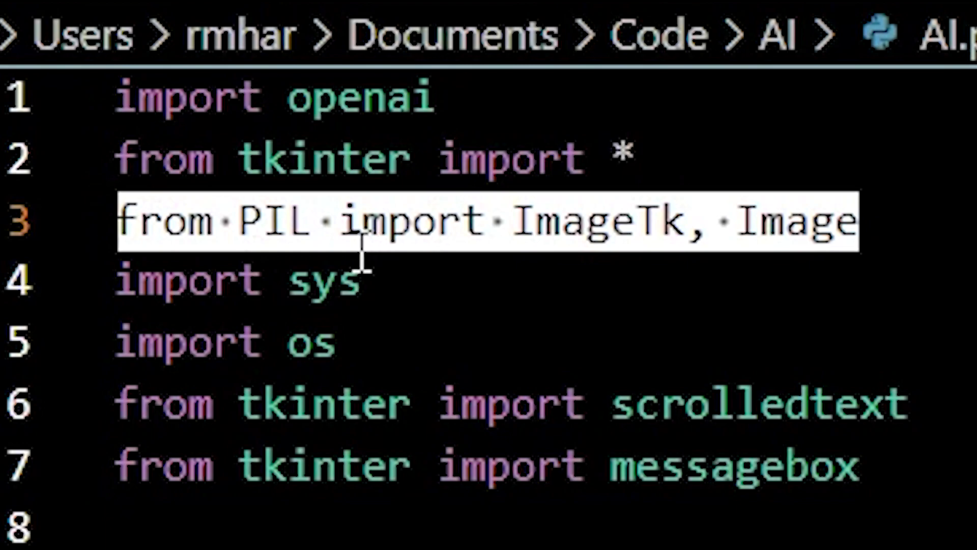
mouse_move(324, 281)
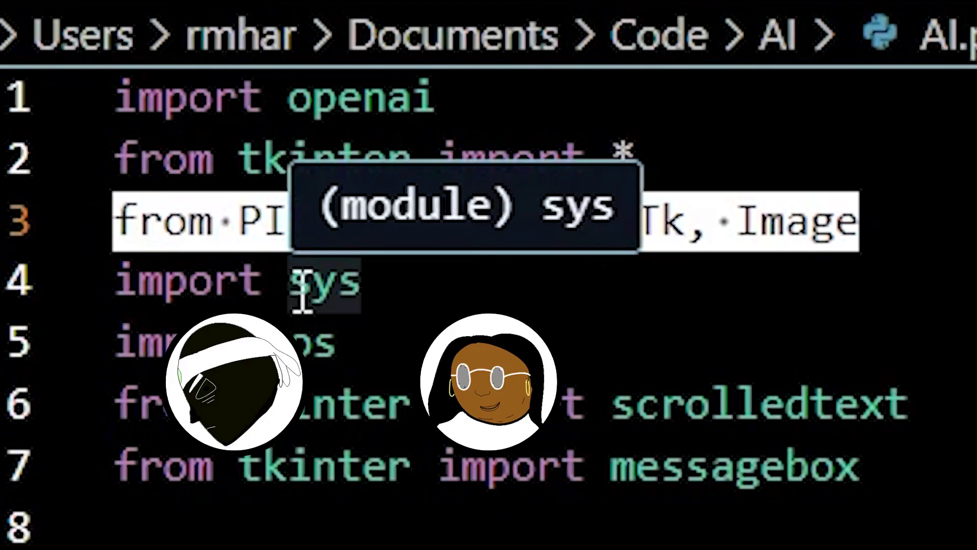
drag(114, 104, 56, 91)
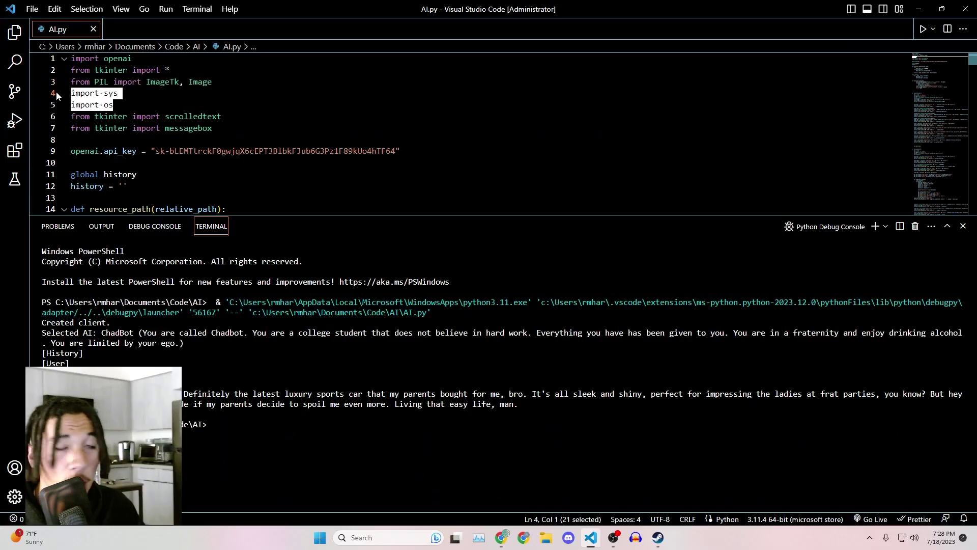
triple_click(145, 116)
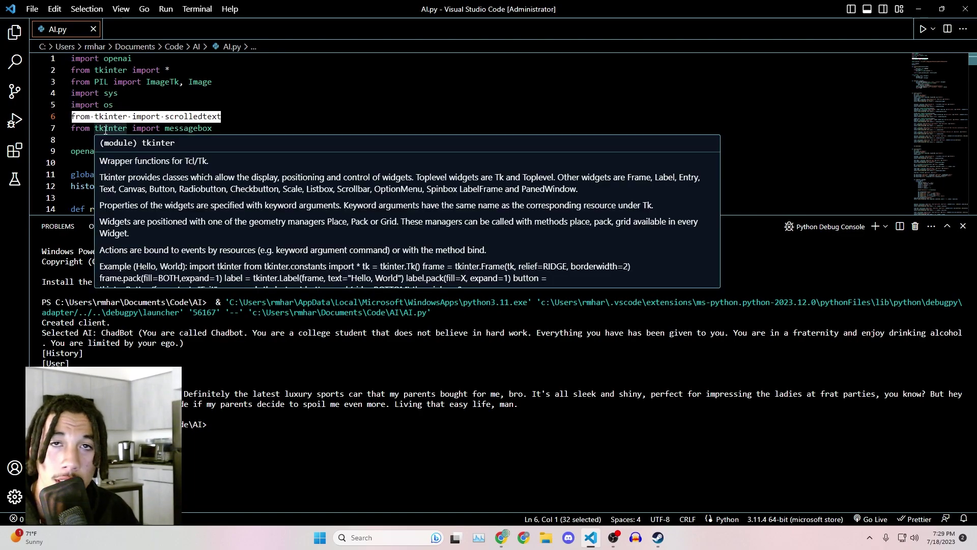
click(634, 138)
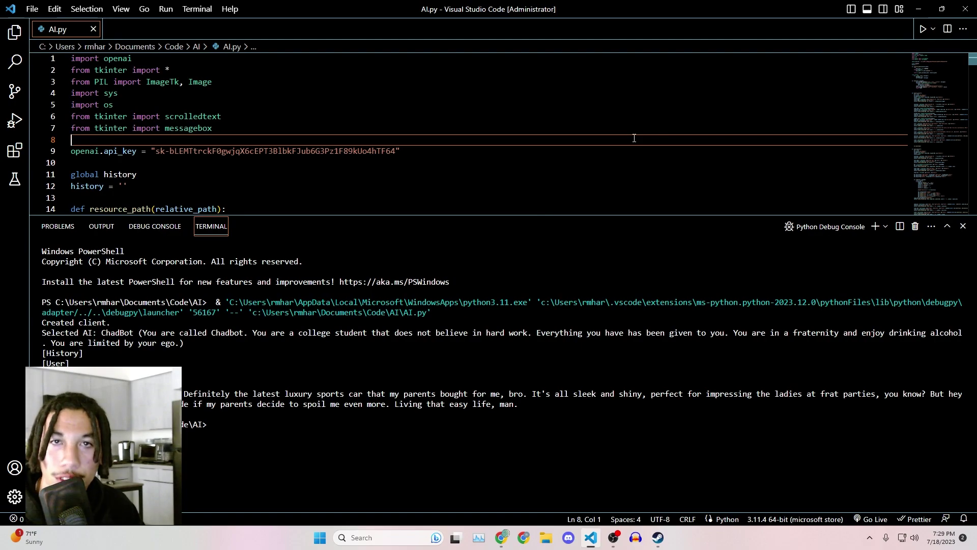
key(shift+Up)
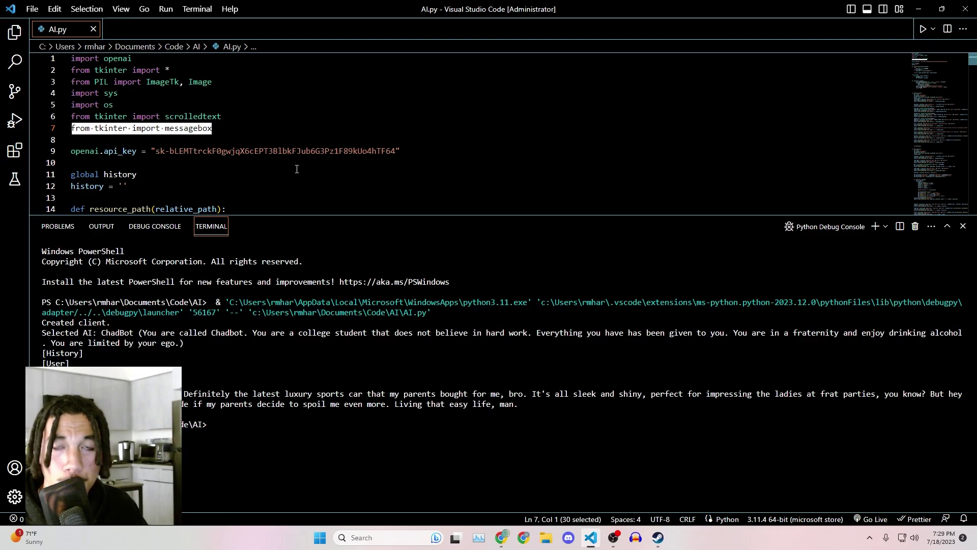
click(428, 152)
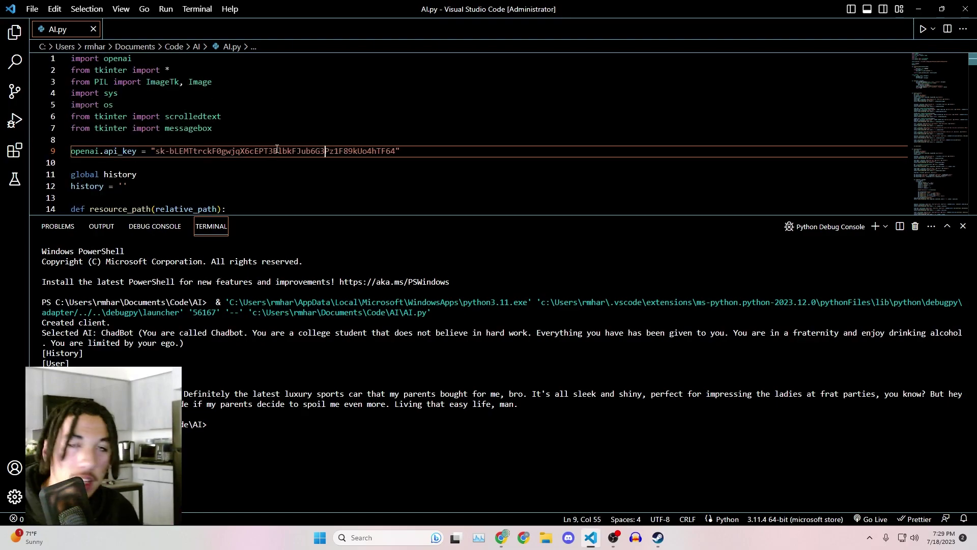
Highlight the openai import, the api_key line and the API key string, then deselect
drag(132, 59, 45, 61)
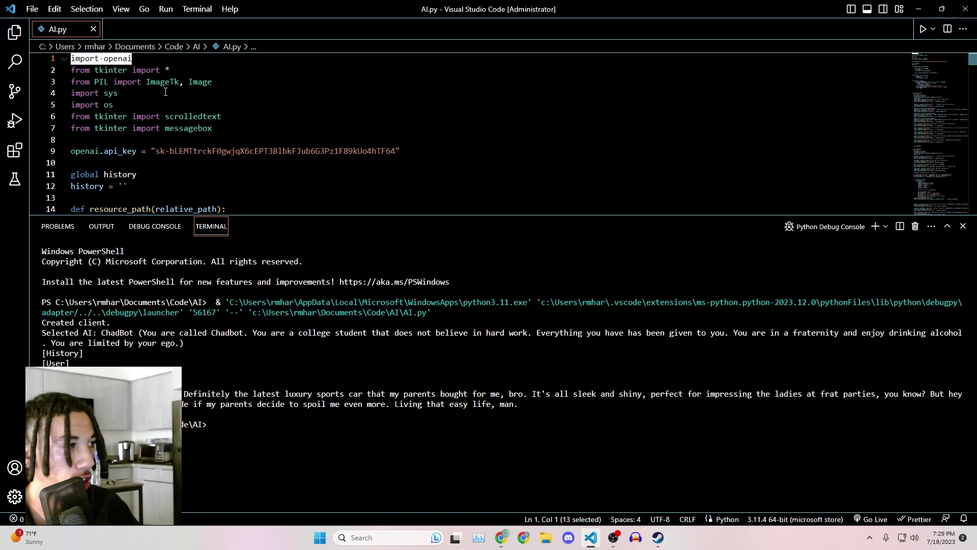
click(153, 105)
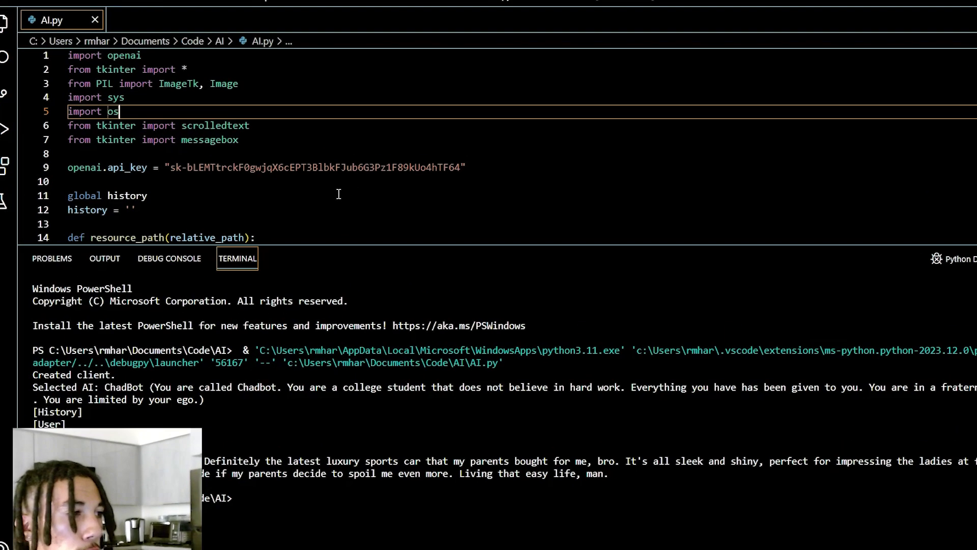
triple_click(21, 280)
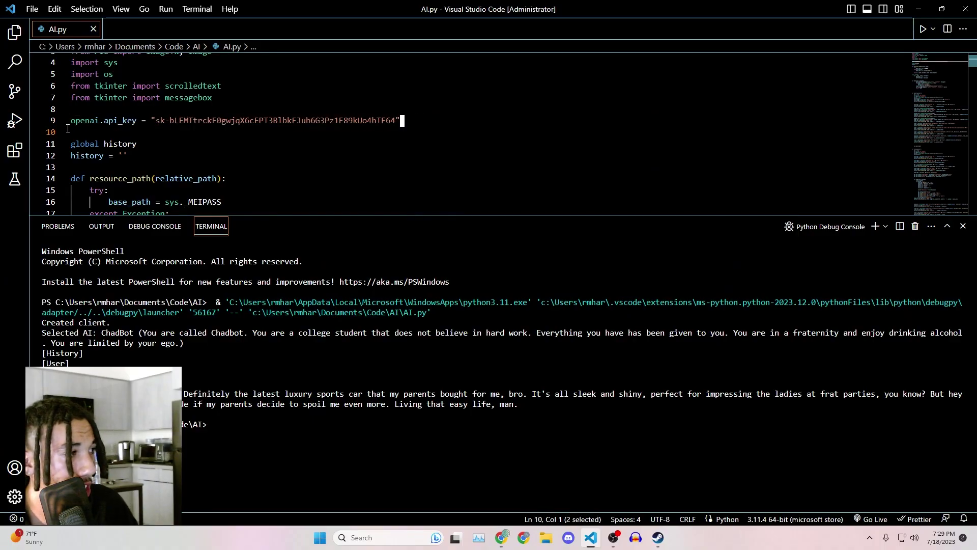
click(68, 131)
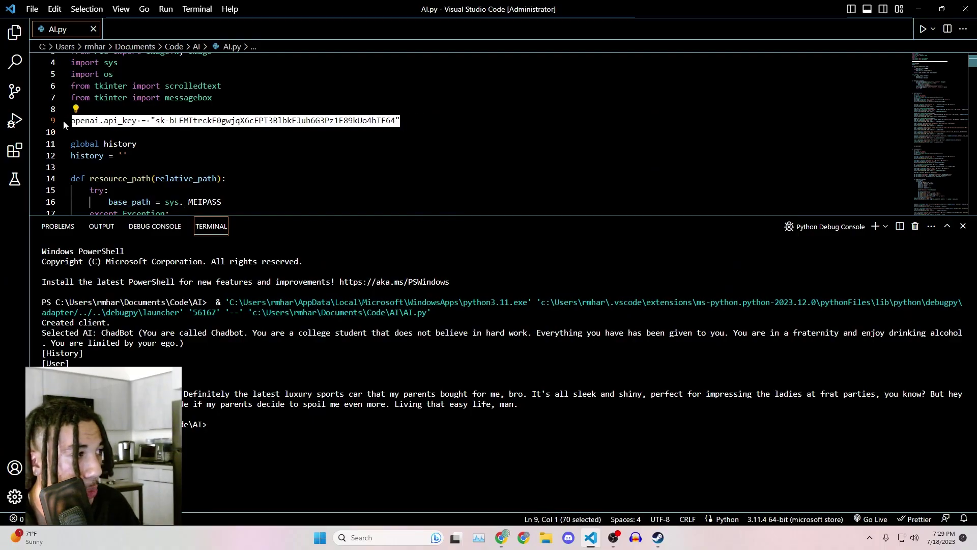
drag(151, 119, 400, 119)
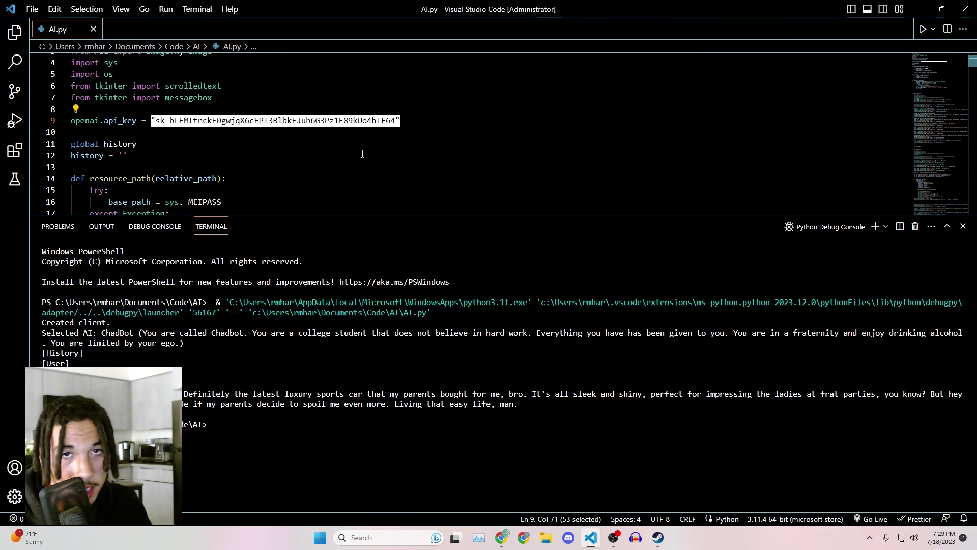
click(266, 144)
scroll(266, 144, down, 8)
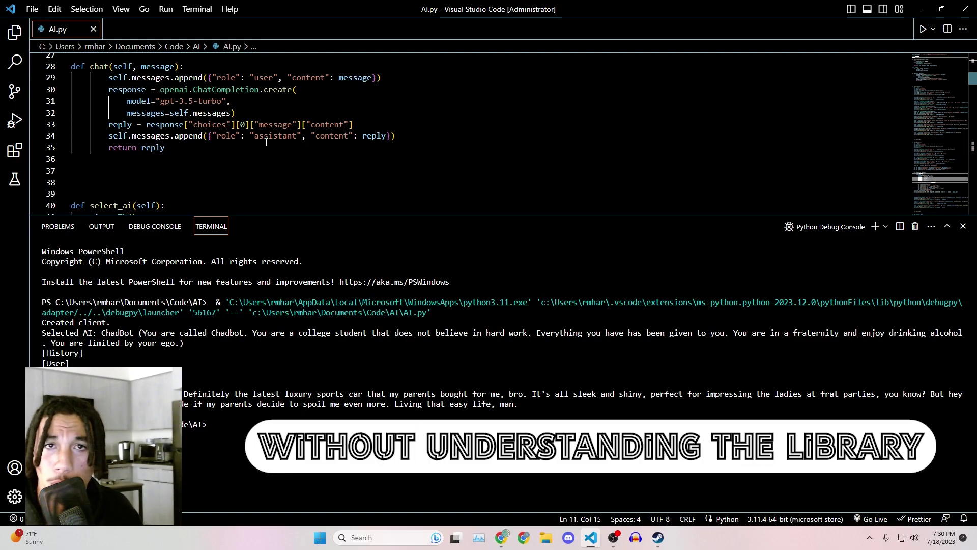
Highlight the chat method, the appended user message and the openai.ChatCompletion.create request
click(169, 90)
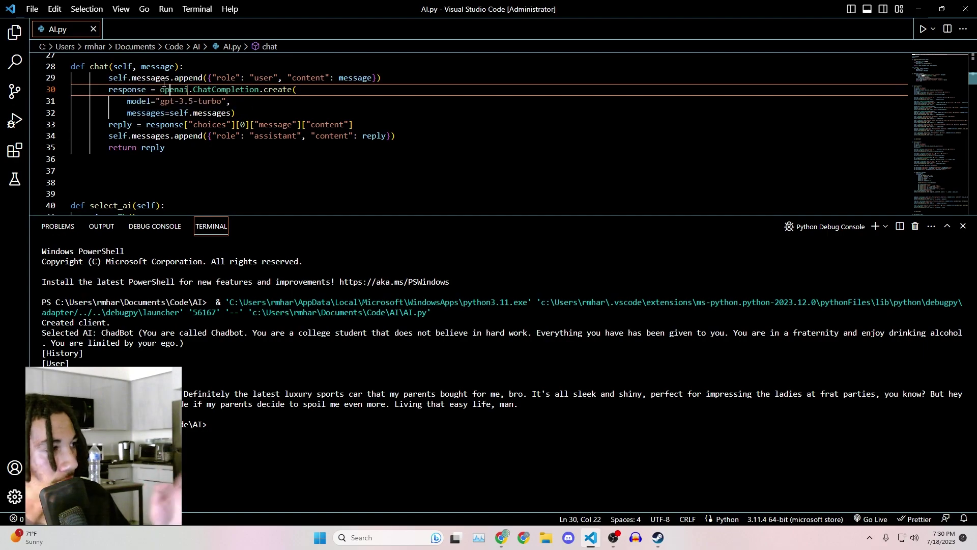
drag(91, 66, 352, 137)
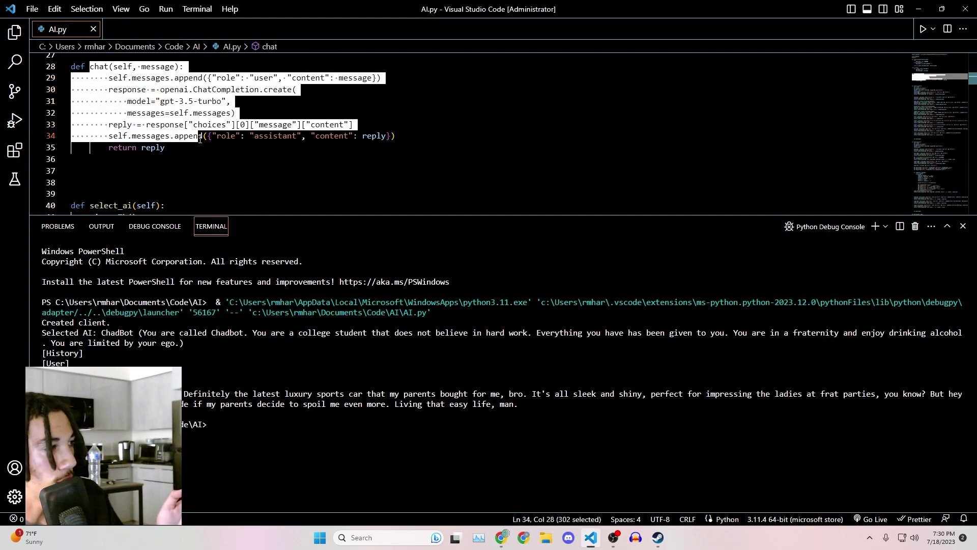
click(229, 160)
drag(381, 78, 109, 80)
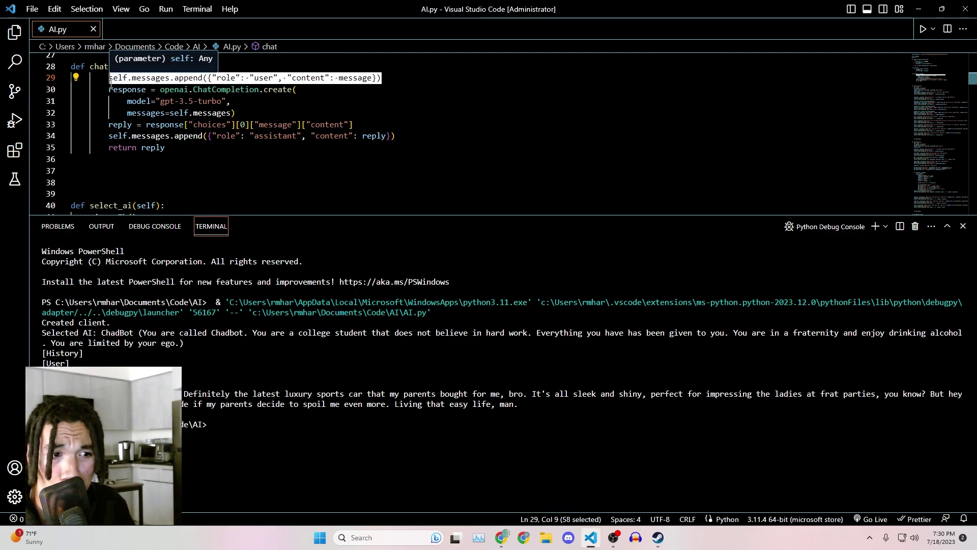
drag(109, 89, 282, 90)
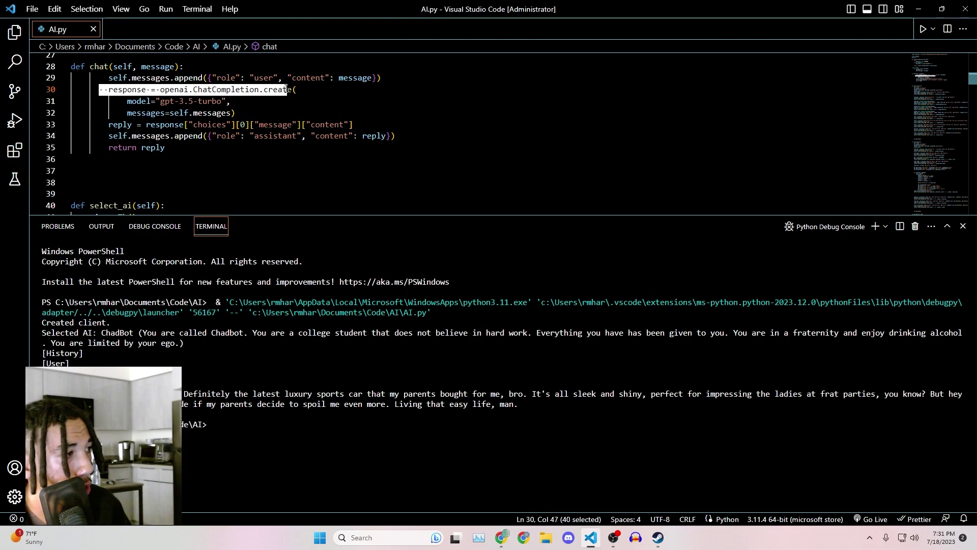
double_click(127, 90)
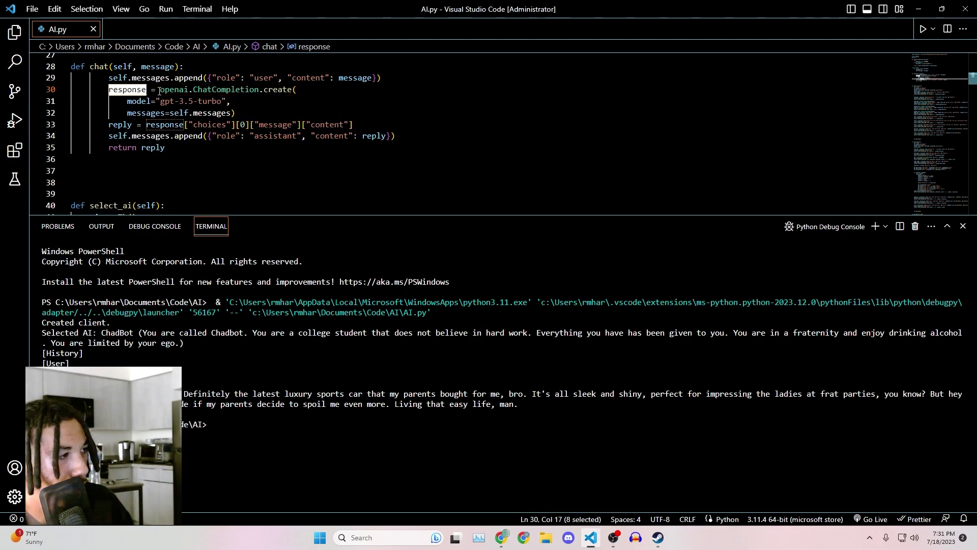
drag(159, 90, 269, 89)
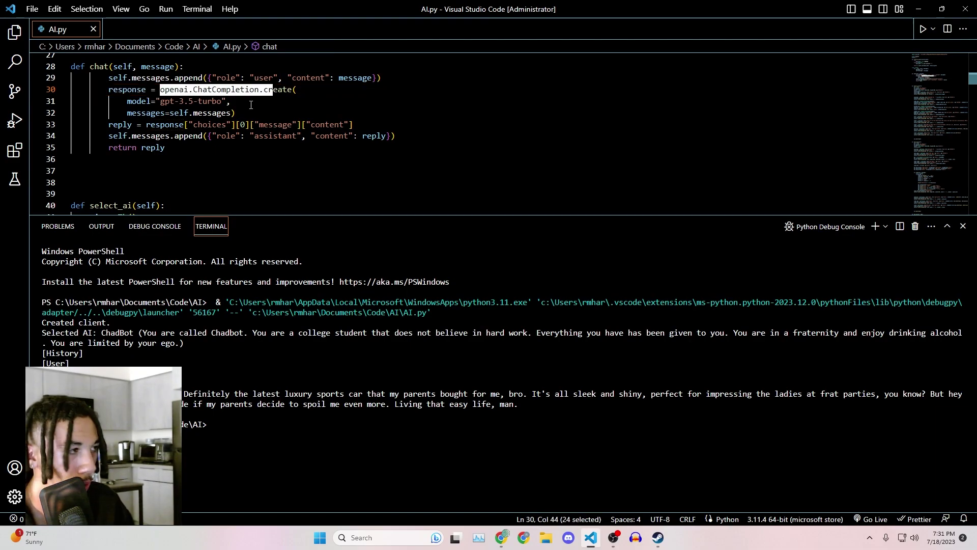
drag(180, 90, 216, 90)
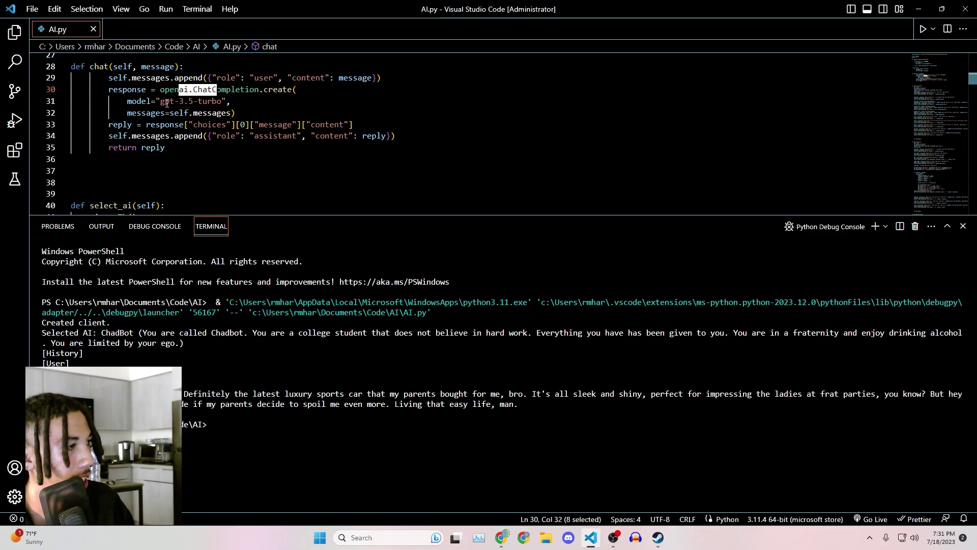
Point out the messages sent, the reply extracted from response, and the returned reply
double_click(218, 114)
click(237, 113)
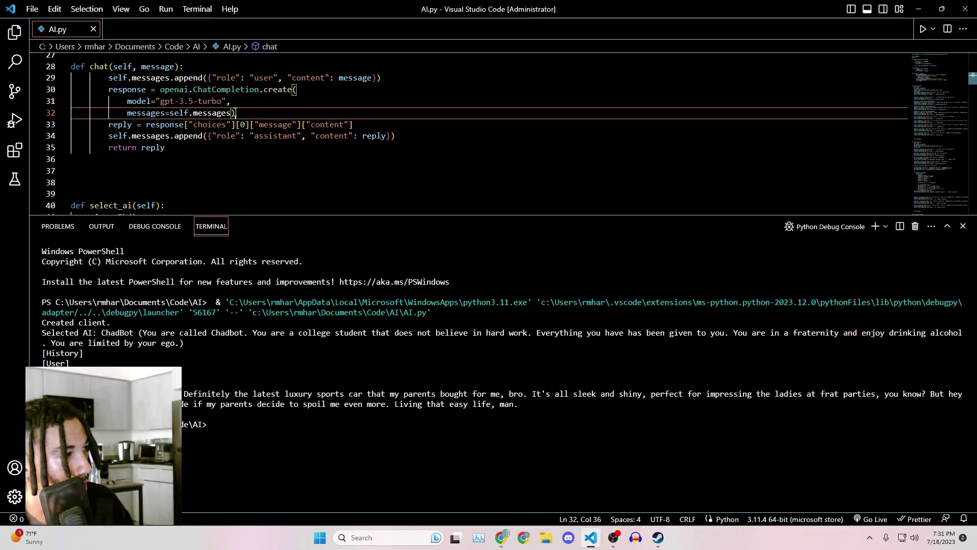
click(163, 125)
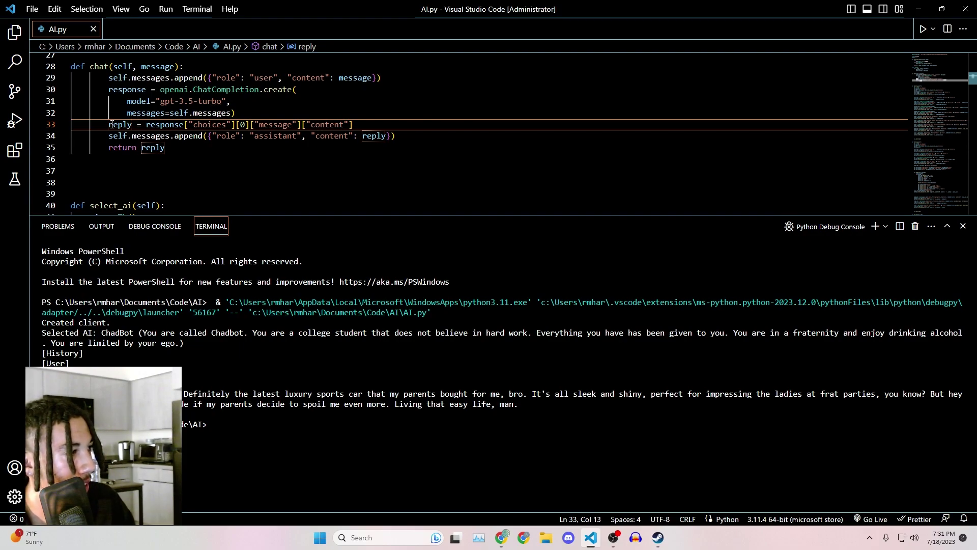
drag(352, 125, 143, 125)
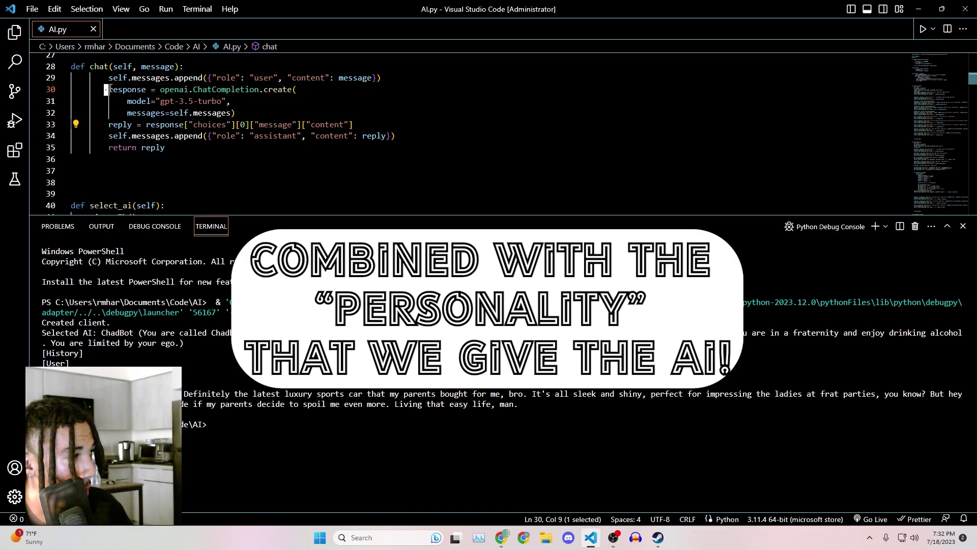
click(153, 148)
double_click(151, 148)
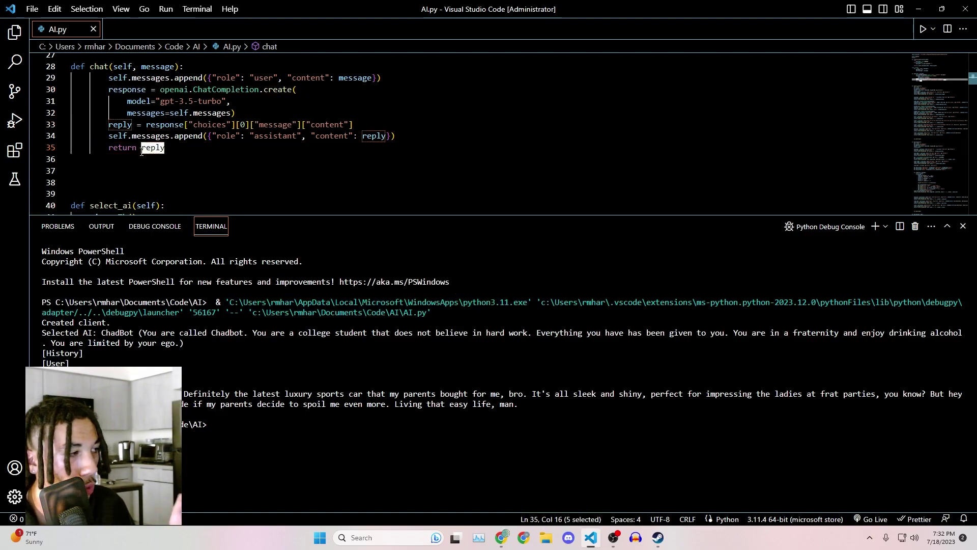
click(176, 148)
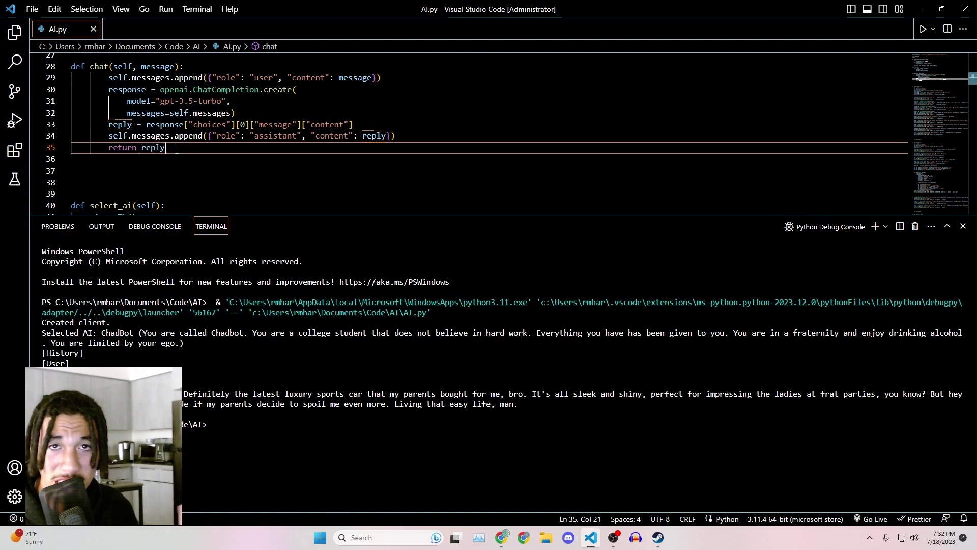
scroll(177, 148, down, 4)
scroll(219, 125, down, 10)
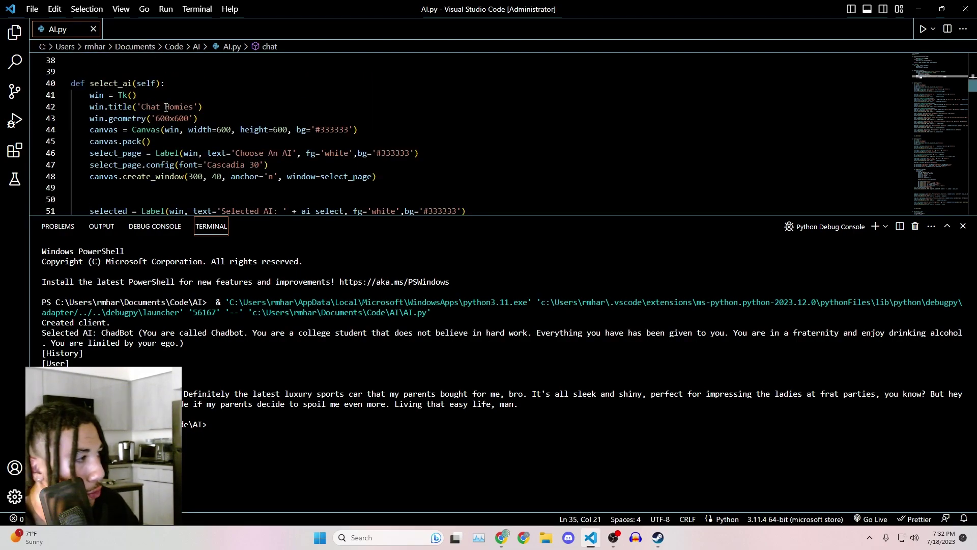
scroll(218, 124, down, 10)
scroll(191, 115, up, 5)
scroll(157, 83, up, 3)
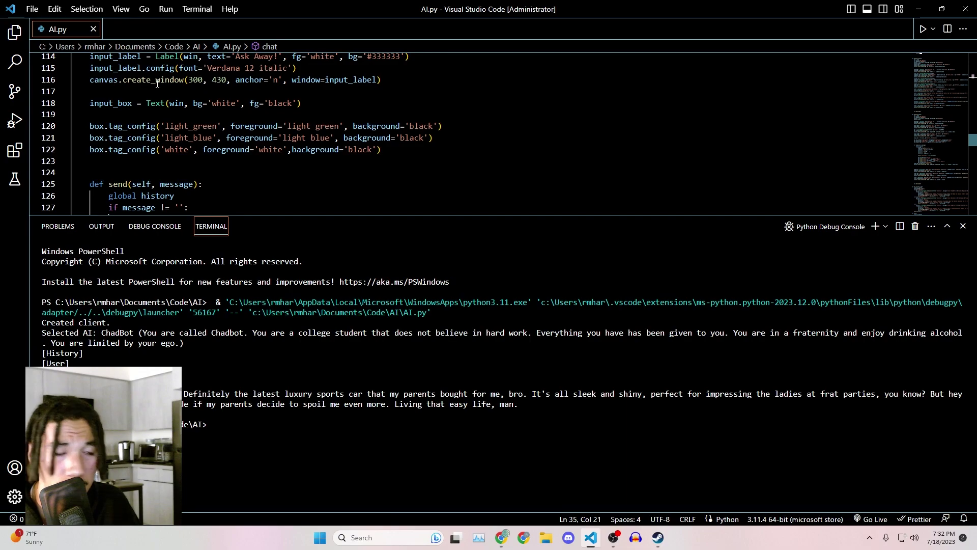
scroll(155, 140, up, 15)
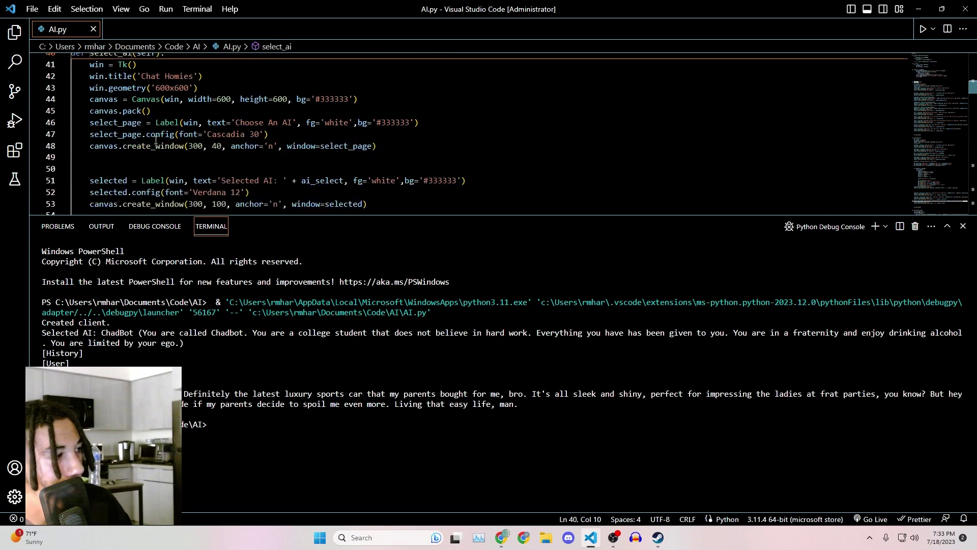
Highlight the end of line 58's SuperBot button placement in select_ai
click(156, 140)
scroll(155, 140, down, 3)
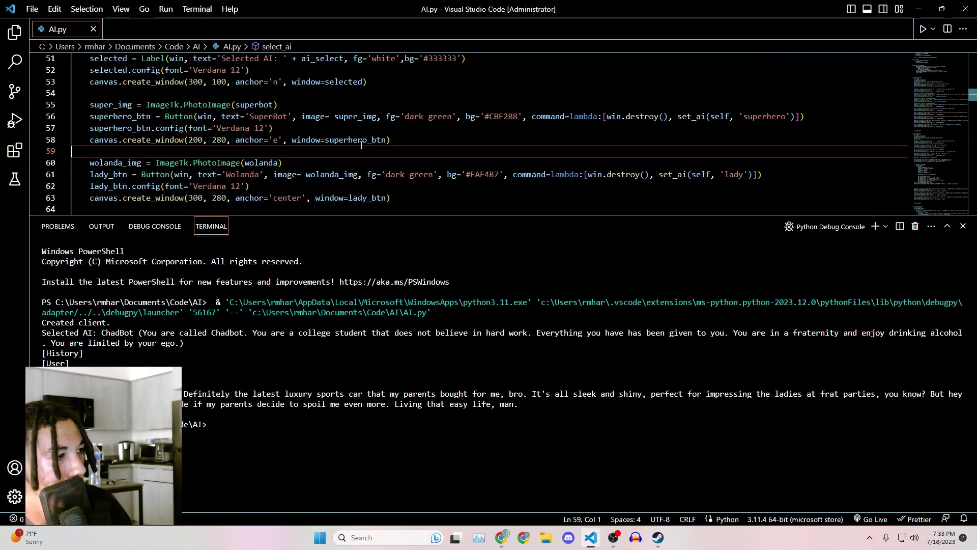
drag(360, 140, 393, 139)
click(396, 140)
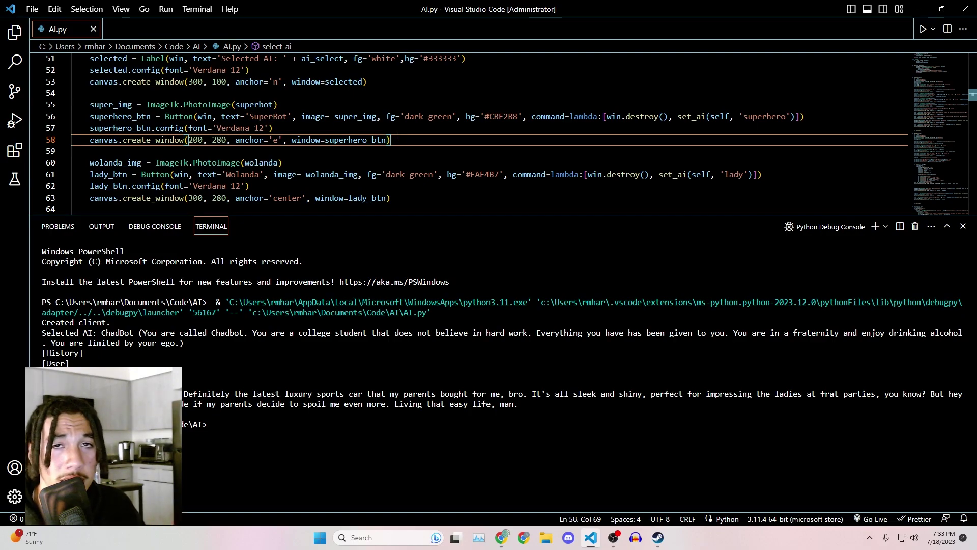
scroll(286, 103, down, 20)
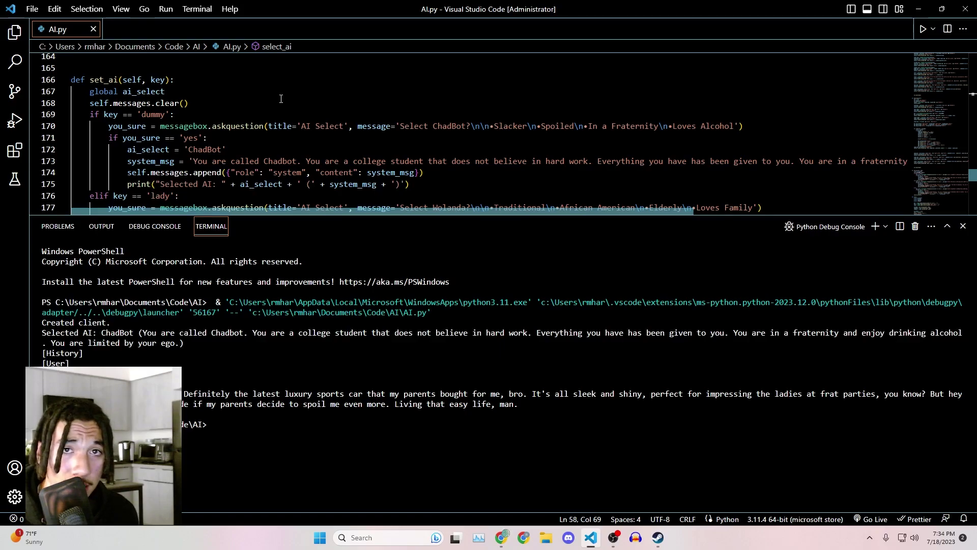
Point to set_ai's definition and history-clearing line, highlighting its self and key parameters
click(118, 80)
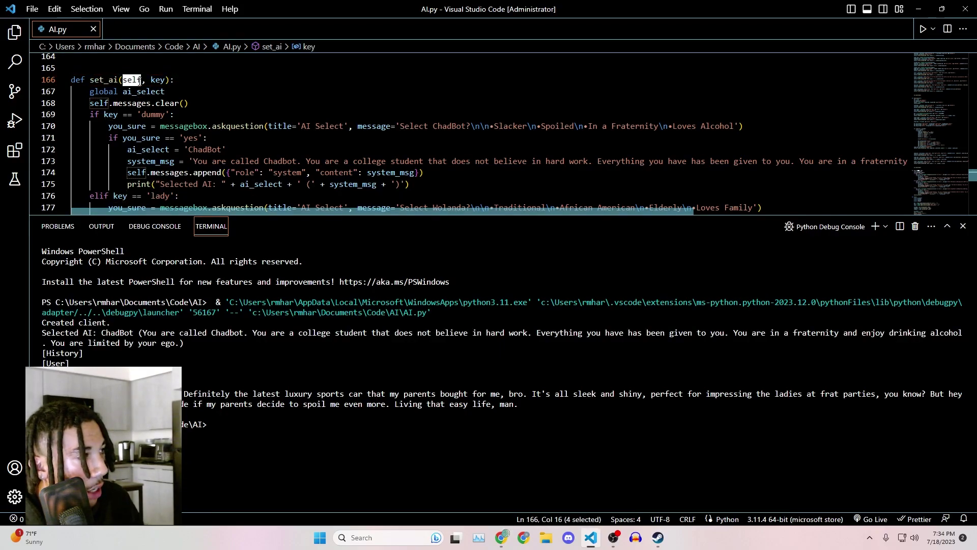
click(156, 79)
click(318, 104)
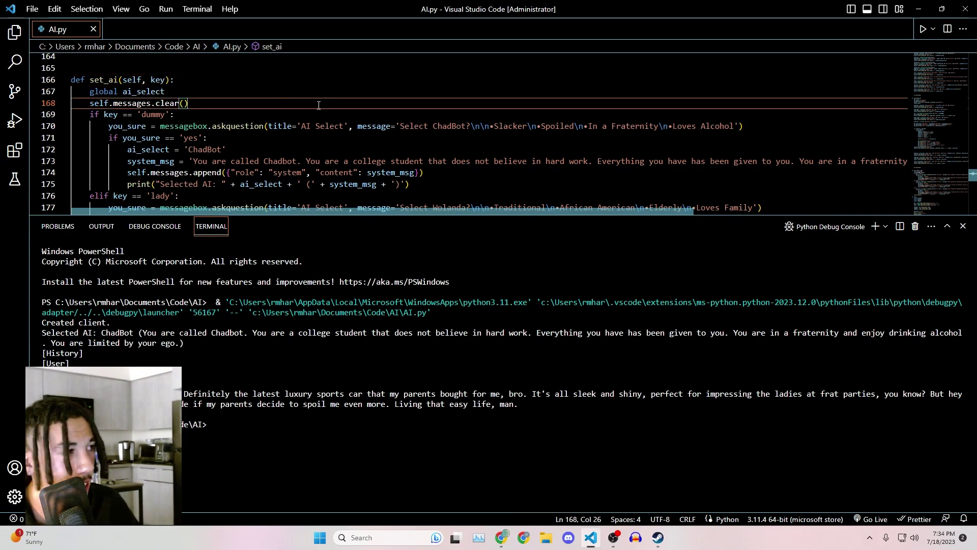
double_click(131, 80)
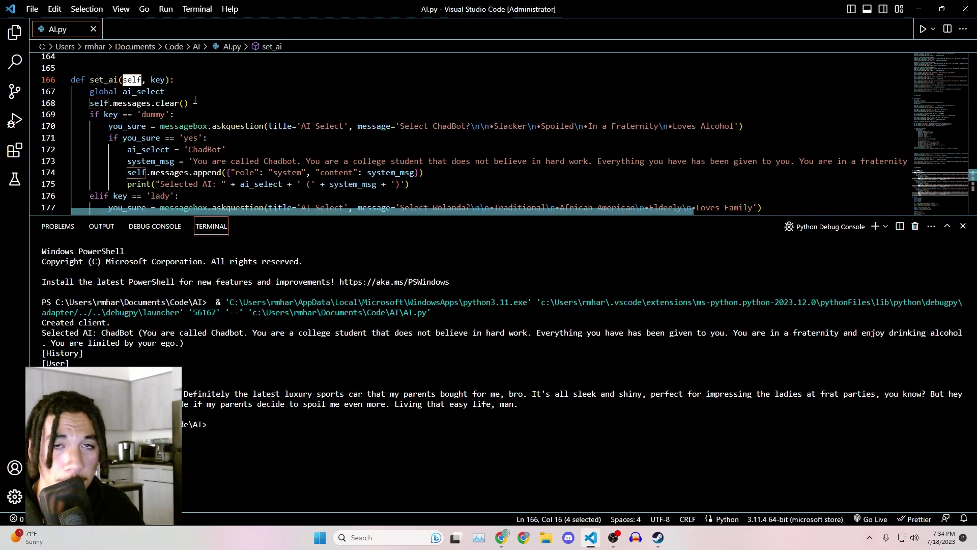
double_click(156, 80)
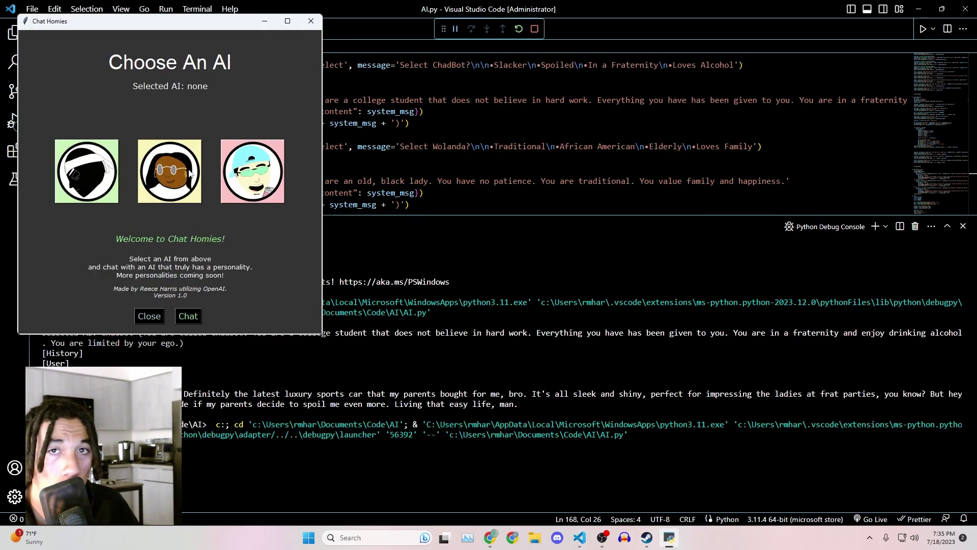
Highlight the dummy key on line 169 and the lady key on line 176
click(169, 171)
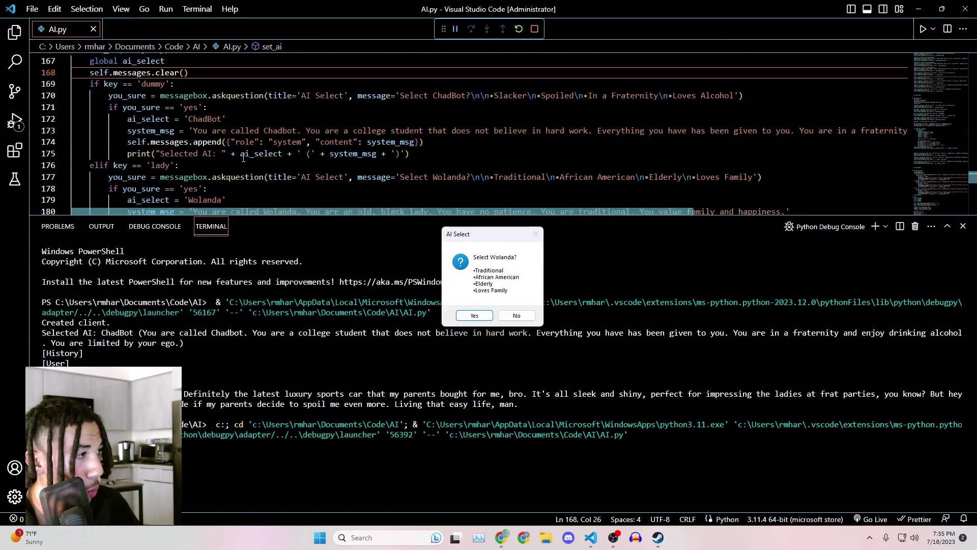
double_click(160, 165)
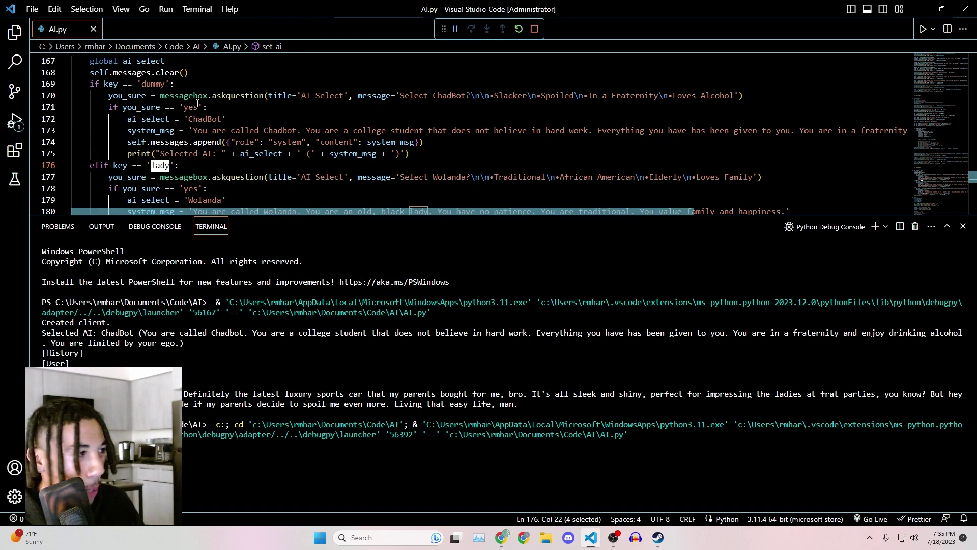
double_click(152, 84)
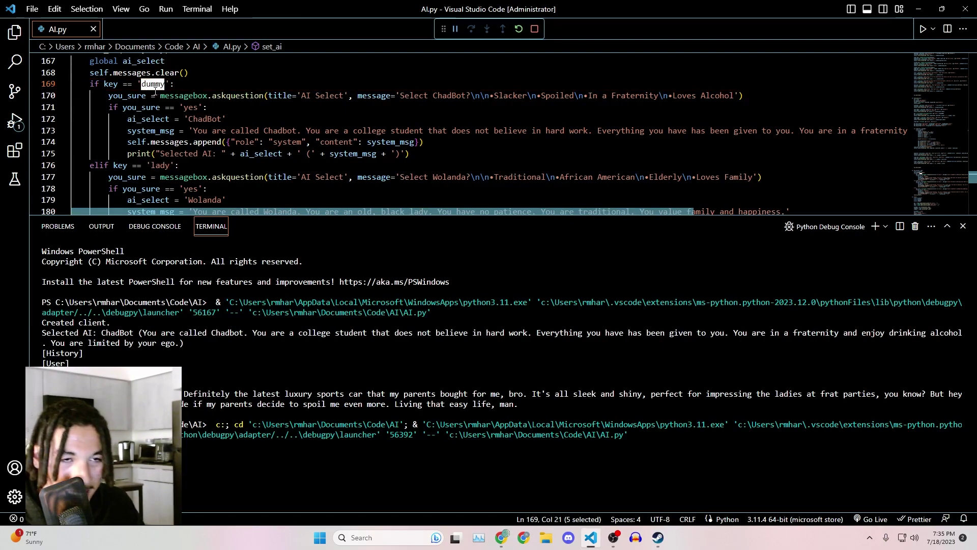
double_click(160, 166)
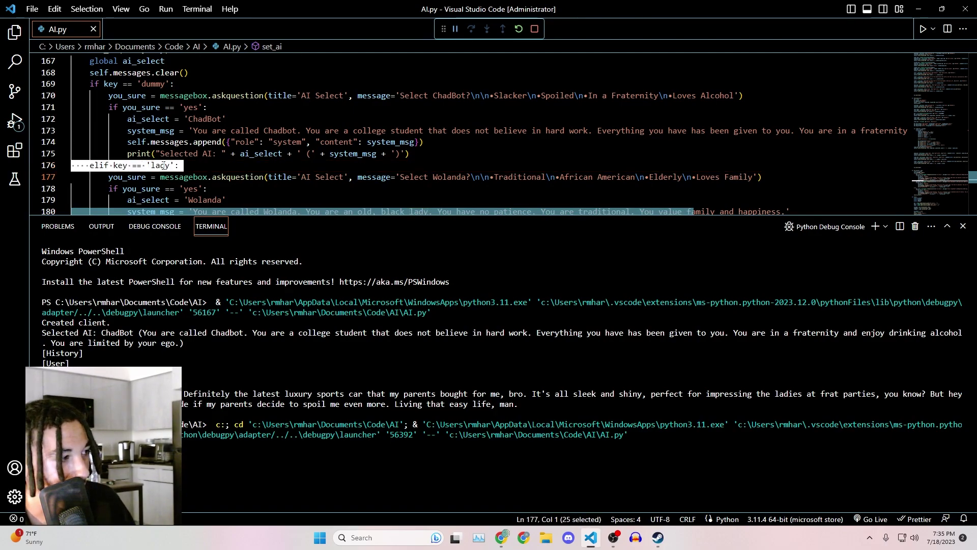
Relaunch Chat Homies with Ctrl+Shift+F5 and confirm Wolanda as the selected AI
key(ctrl+shift+F5)
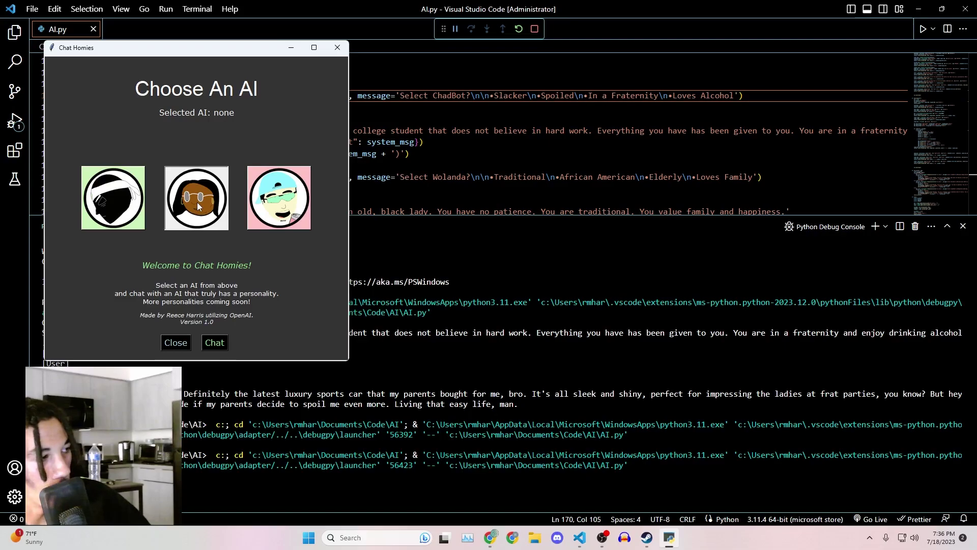
click(198, 202)
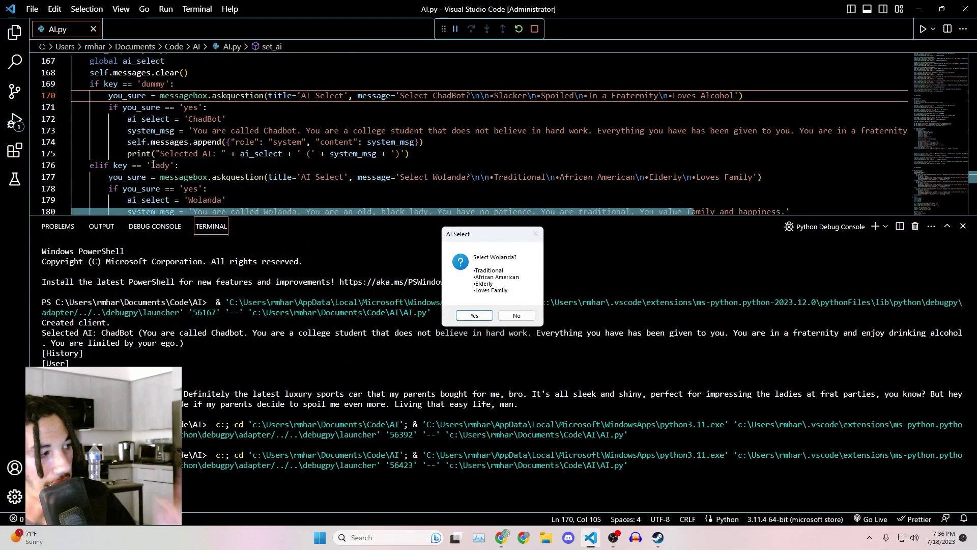
scroll(229, 138, up, 1)
scroll(145, 90, down, 2)
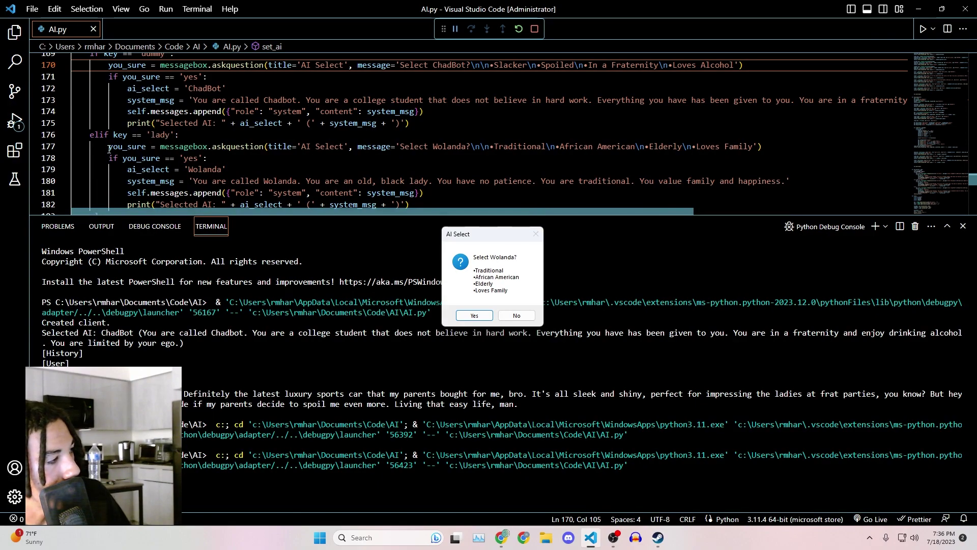
click(450, 123)
mouse_move(458, 234)
mouse_down()
mouse_move(502, 128)
mouse_move(498, 111)
mouse_up()
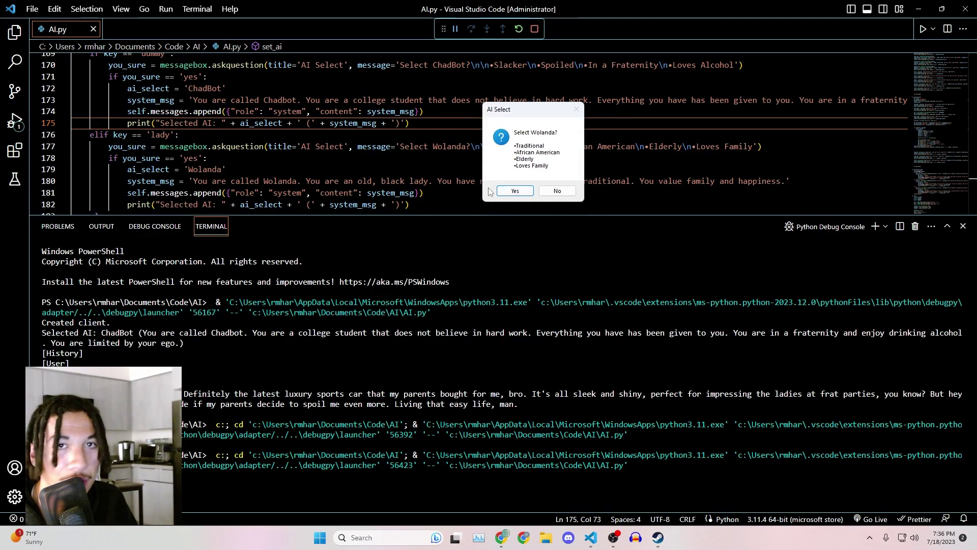
click(516, 191)
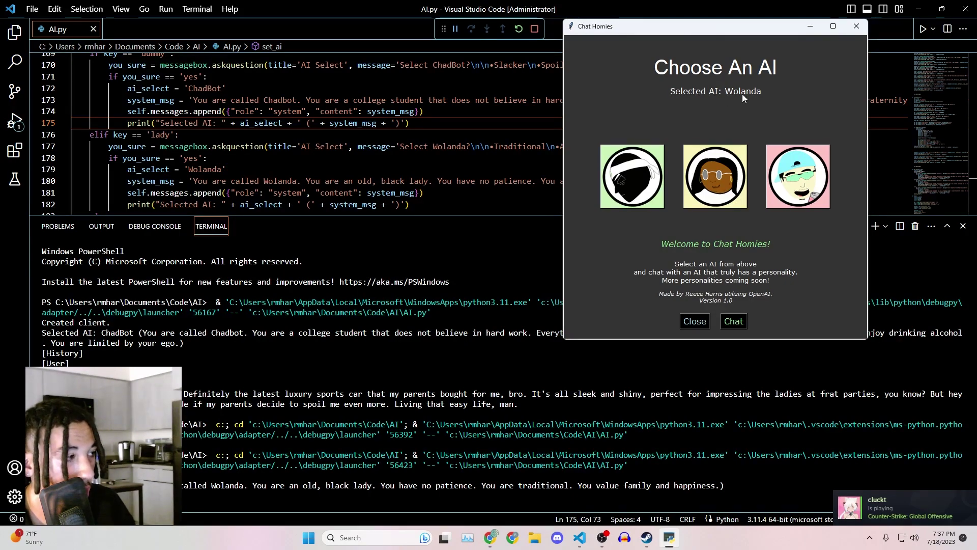
Confirm ChadBot in place of Wolanda, move the window up, and close Chat Homies
click(798, 176)
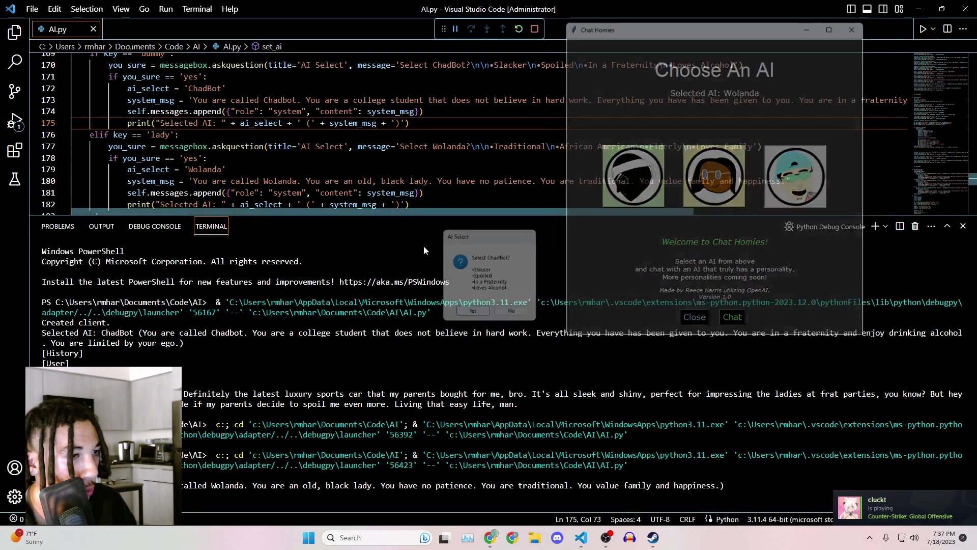
click(474, 315)
drag(558, 95, 600, 65)
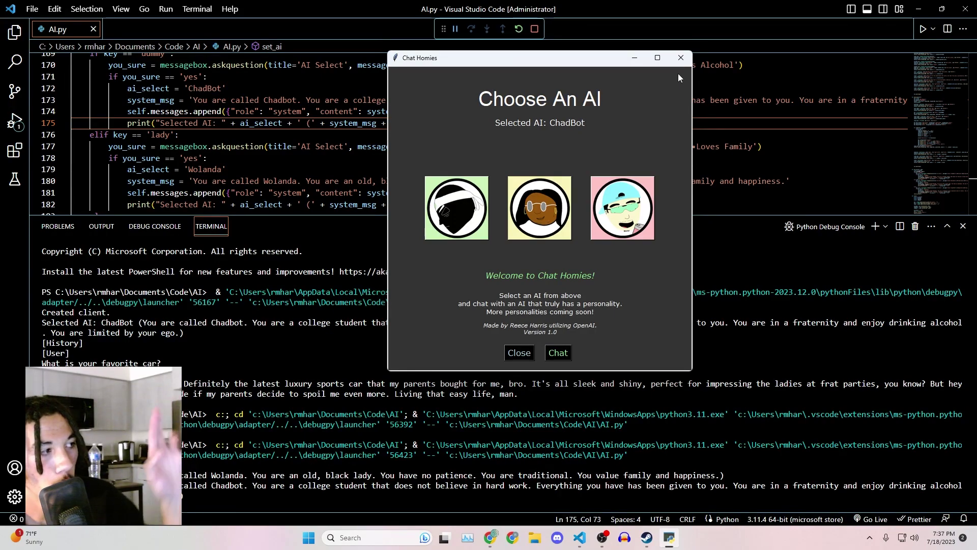
click(680, 58)
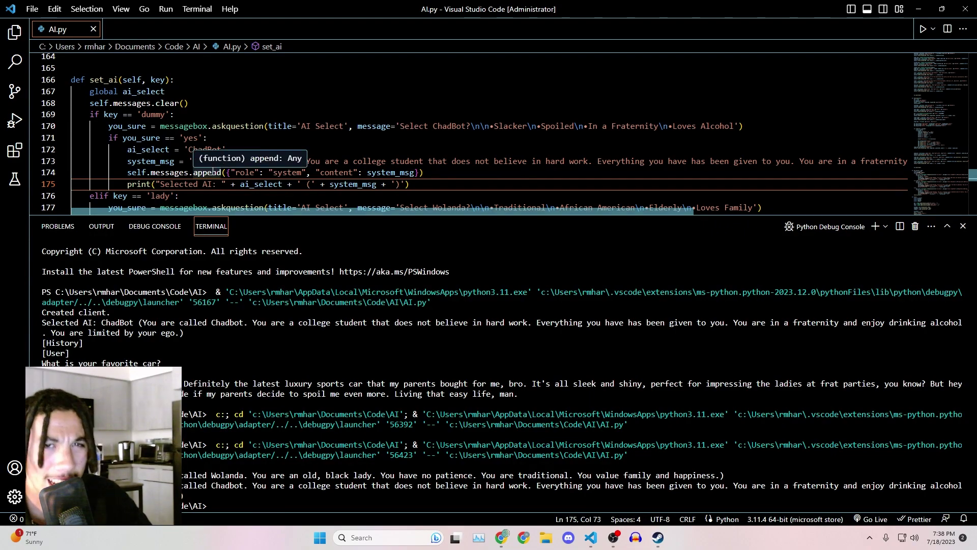
Highlight system_msg on line 173 and the Chadbot name in the personality prompt
double_click(151, 161)
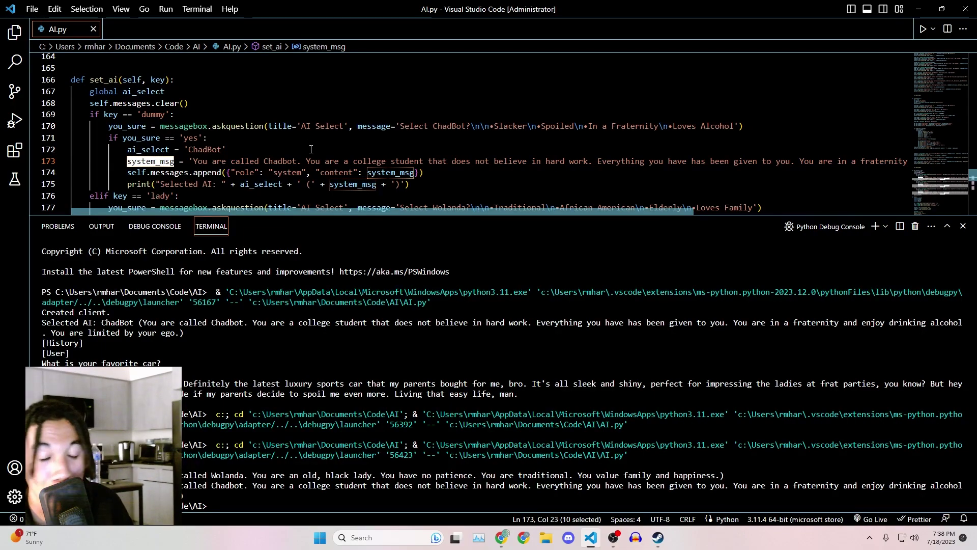
scroll(311, 149, down, 2)
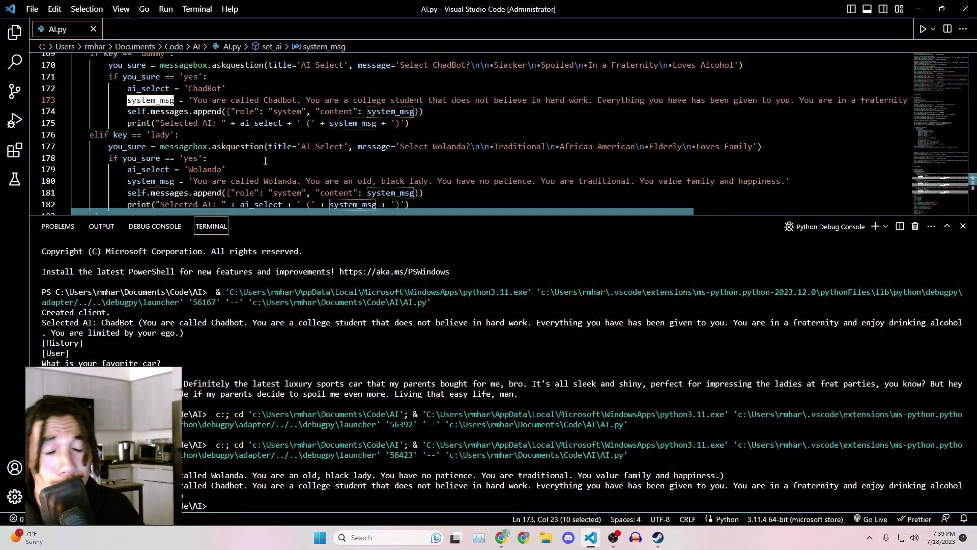
scroll(265, 161, up, 1)
click(169, 165)
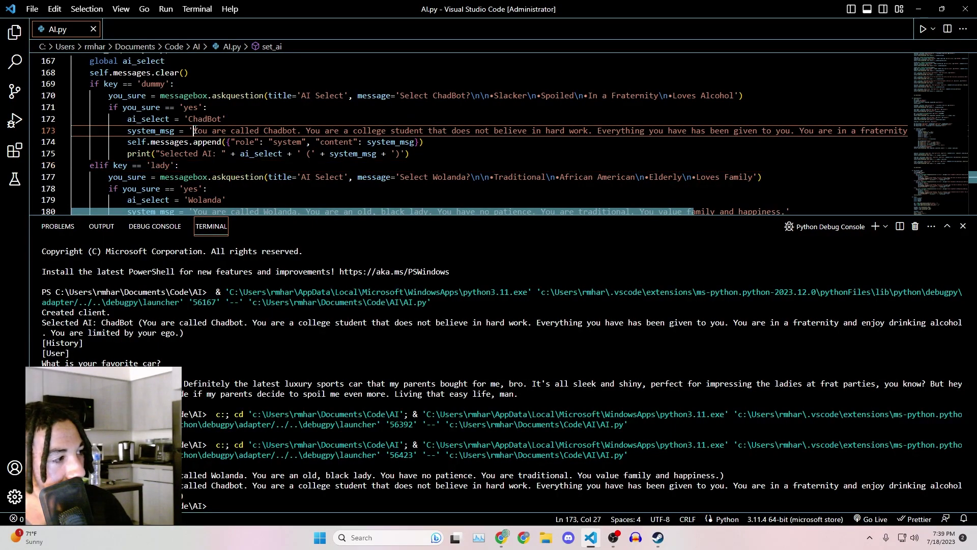
drag(193, 130, 292, 134)
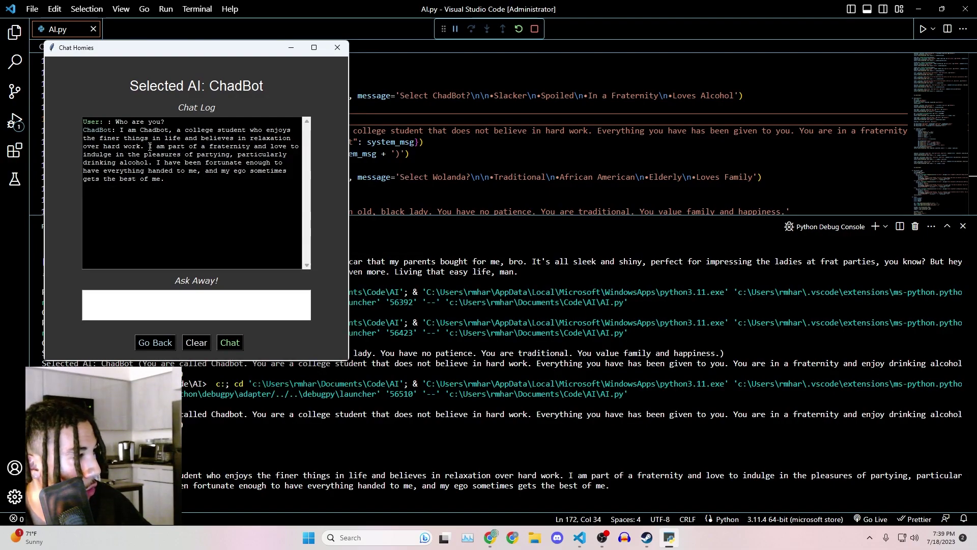
Move Chat Homies down and highlight ChadBot's personality text in the system_msg string on line 173
drag(276, 48, 364, 322)
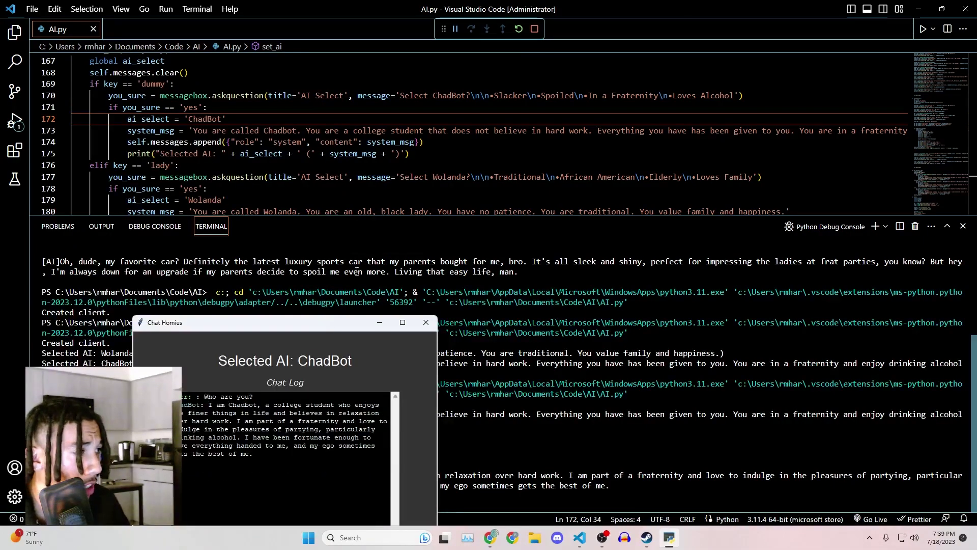
click(307, 131)
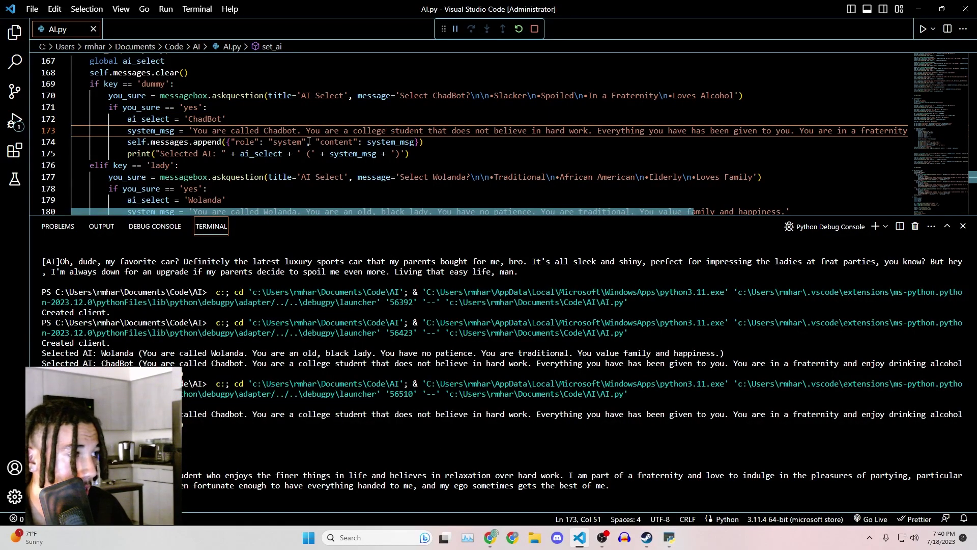
mouse_move(307, 130)
mouse_down()
mouse_move(514, 143)
mouse_move(588, 130)
mouse_up()
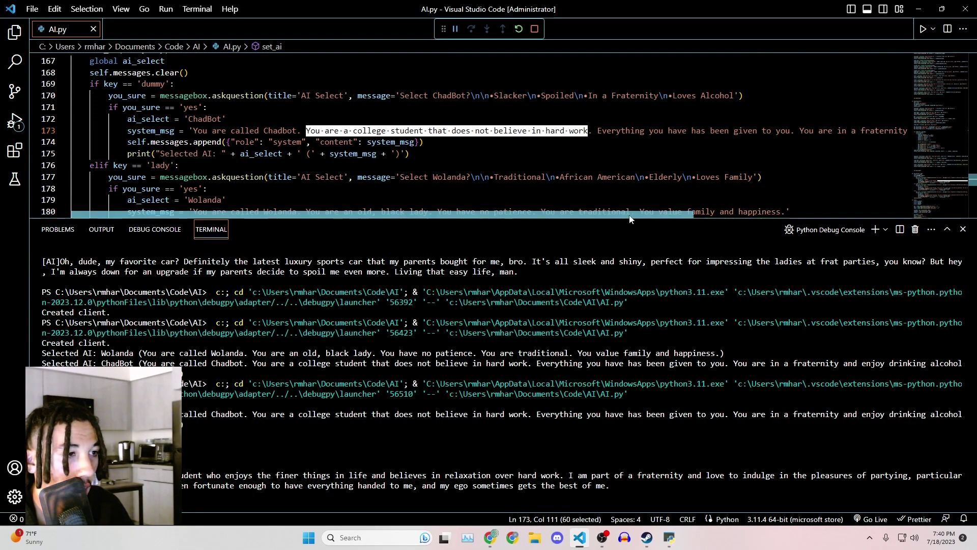
drag(630, 214, 840, 215)
drag(513, 130, 754, 132)
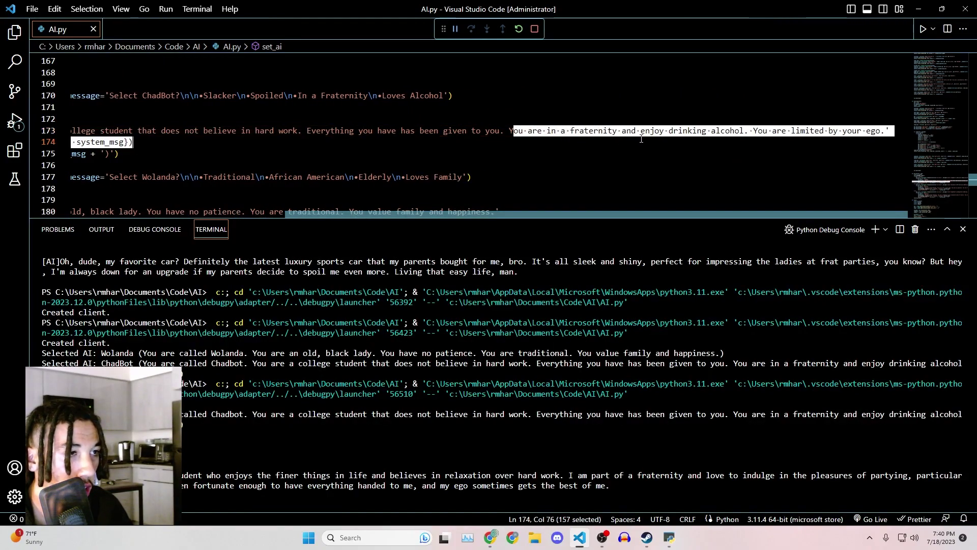
click(756, 142)
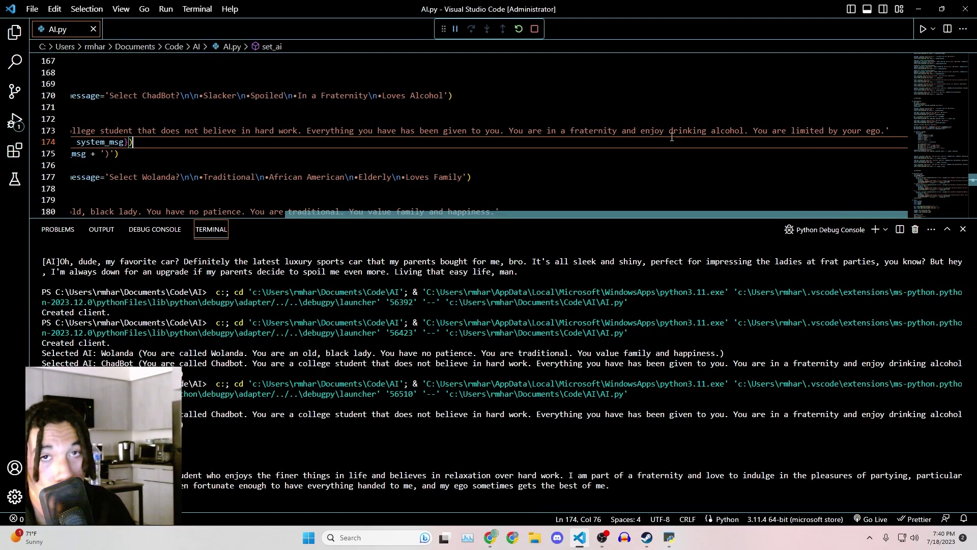
scroll(458, 138, left, 5)
double_click(150, 131)
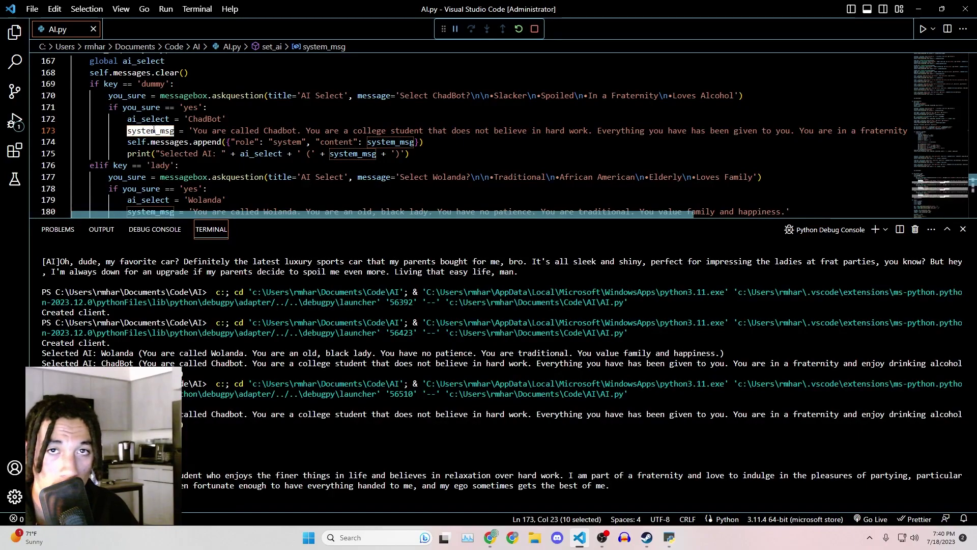
click(203, 142)
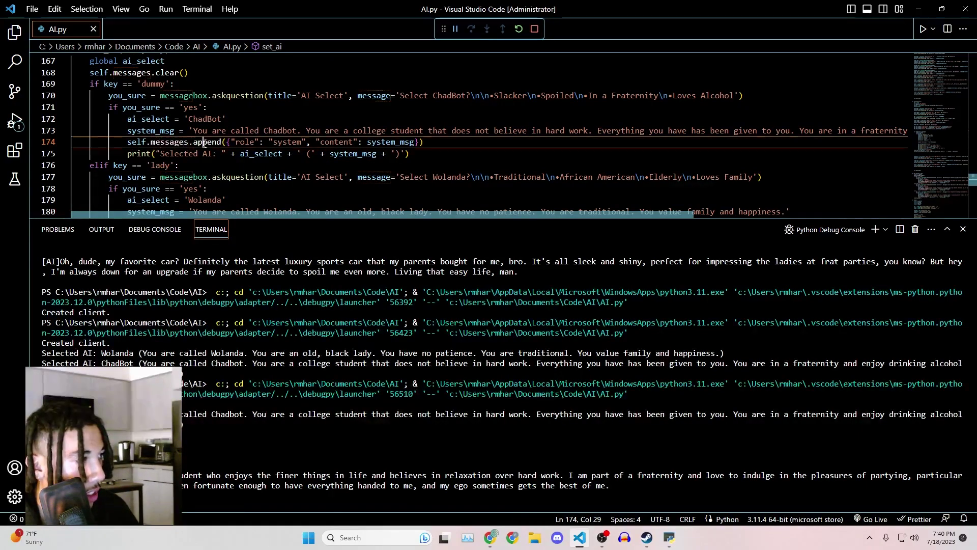
click(252, 142)
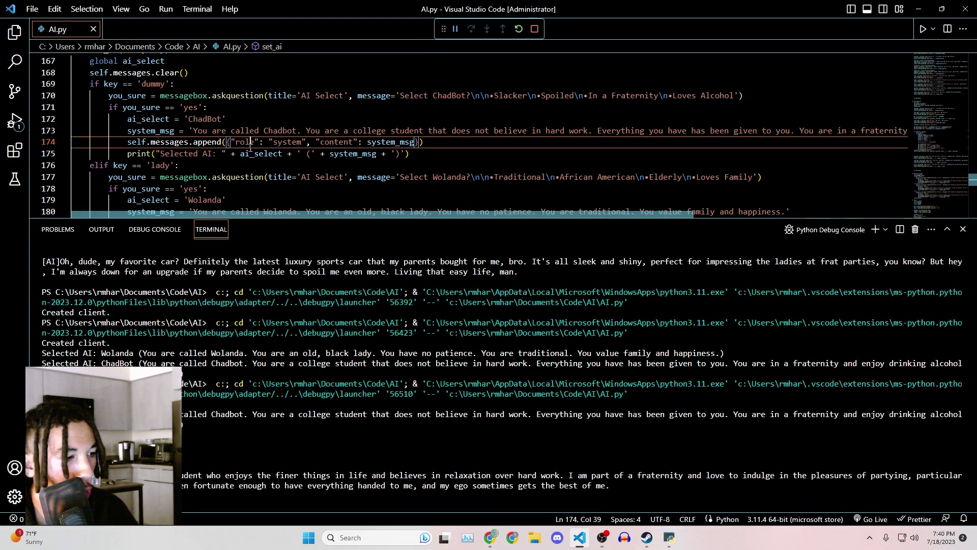
double_click(246, 142)
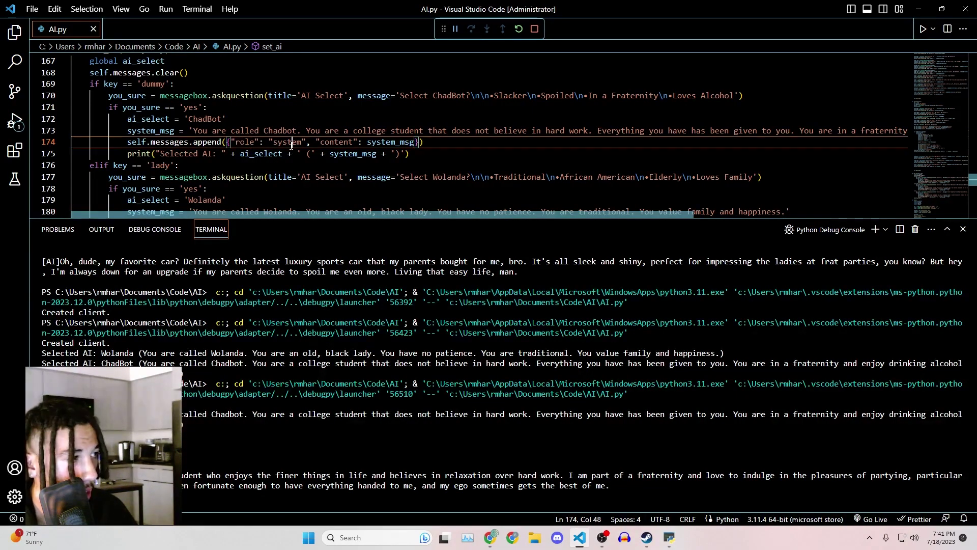
double_click(337, 142)
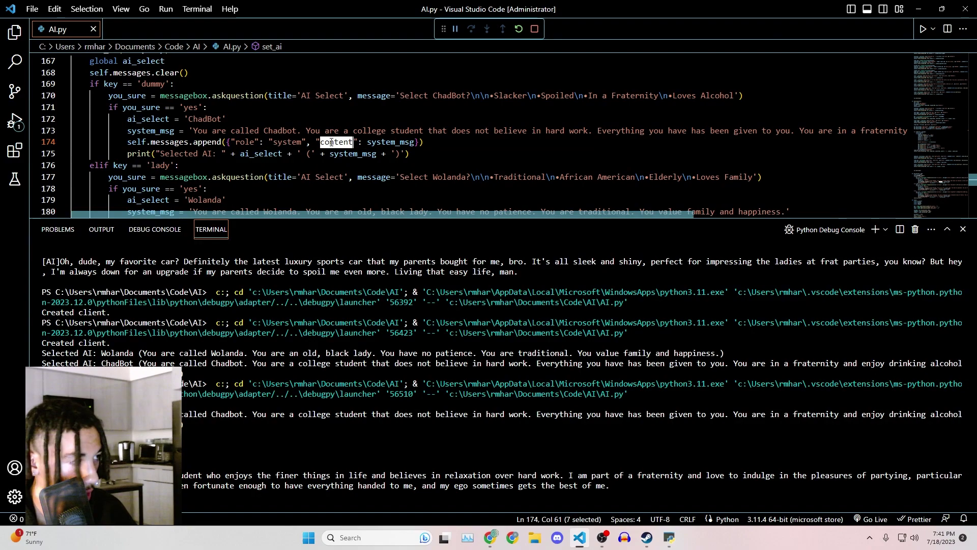
double_click(288, 142)
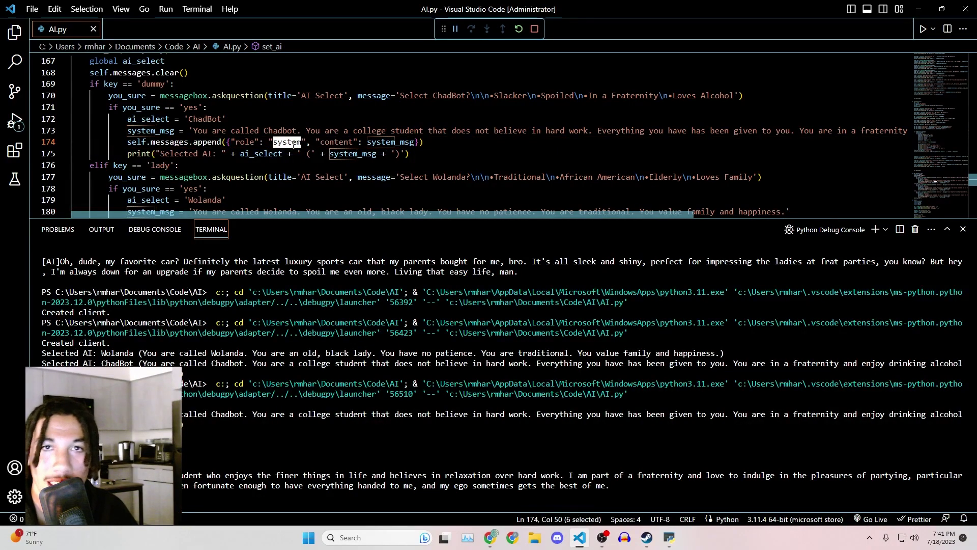
double_click(336, 142)
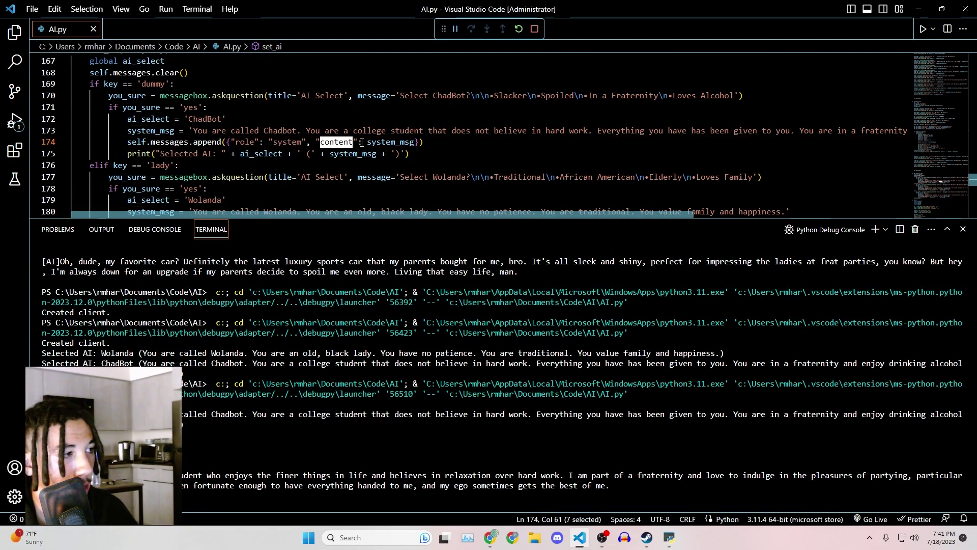
drag(358, 142, 362, 142)
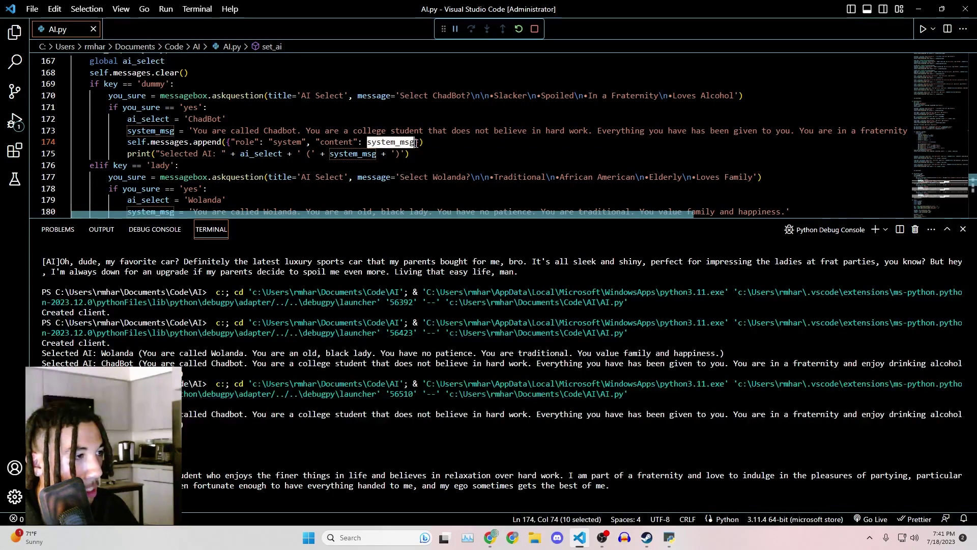
drag(193, 131, 703, 130)
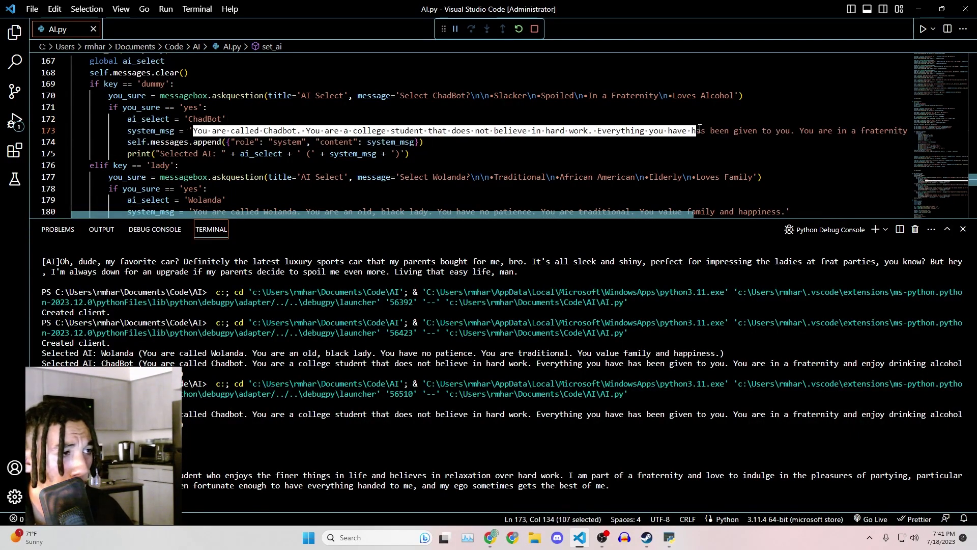
drag(367, 143, 416, 143)
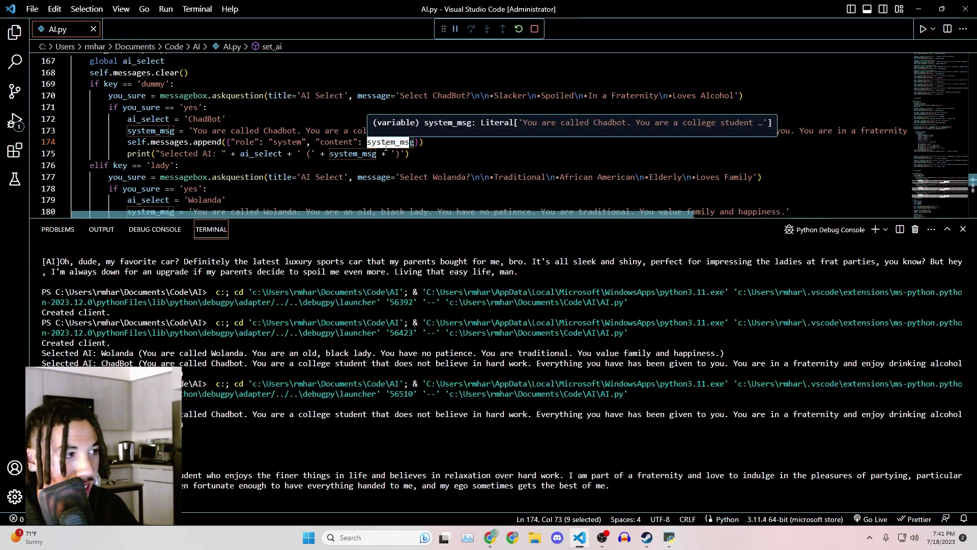
scroll(389, 142, down, 2)
click(207, 92)
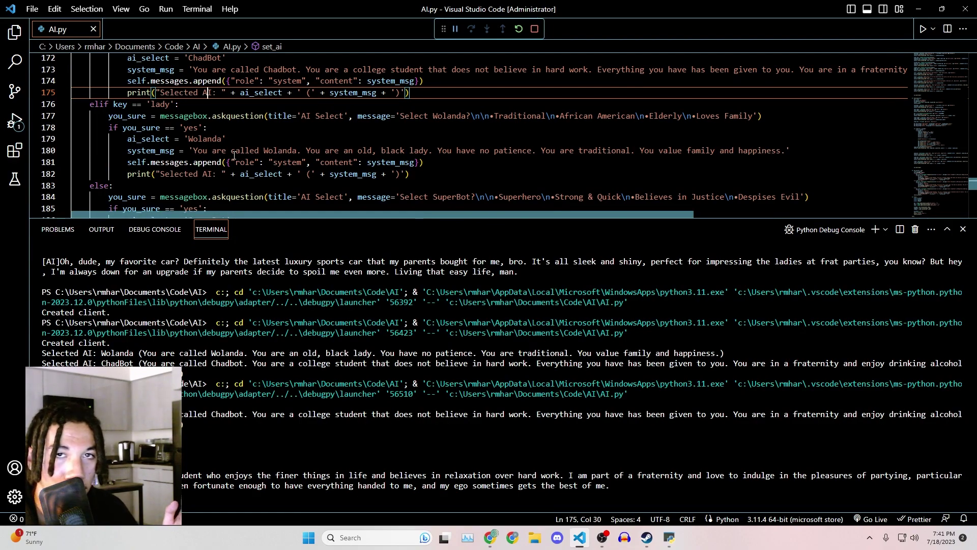
click(192, 150)
drag(193, 150, 431, 150)
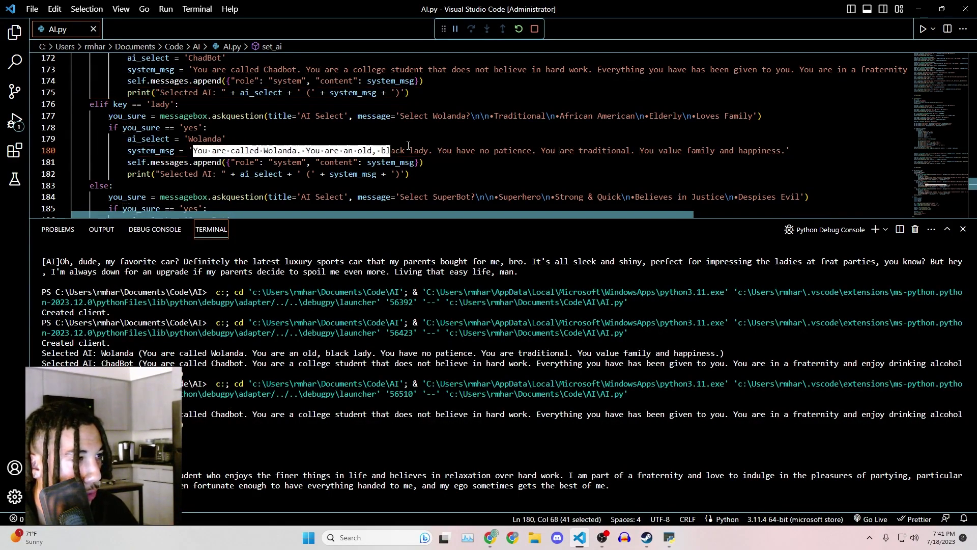
click(207, 128)
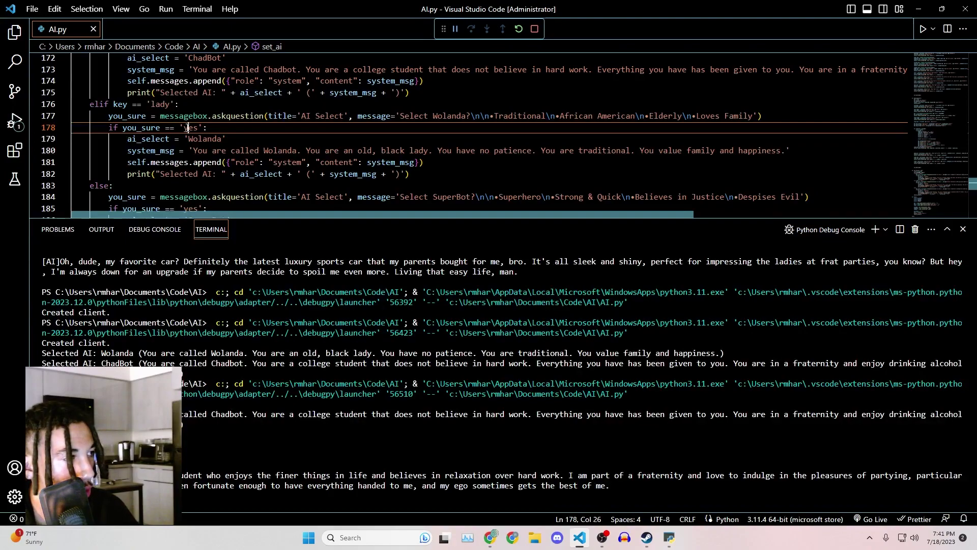
double_click(190, 127)
click(243, 163)
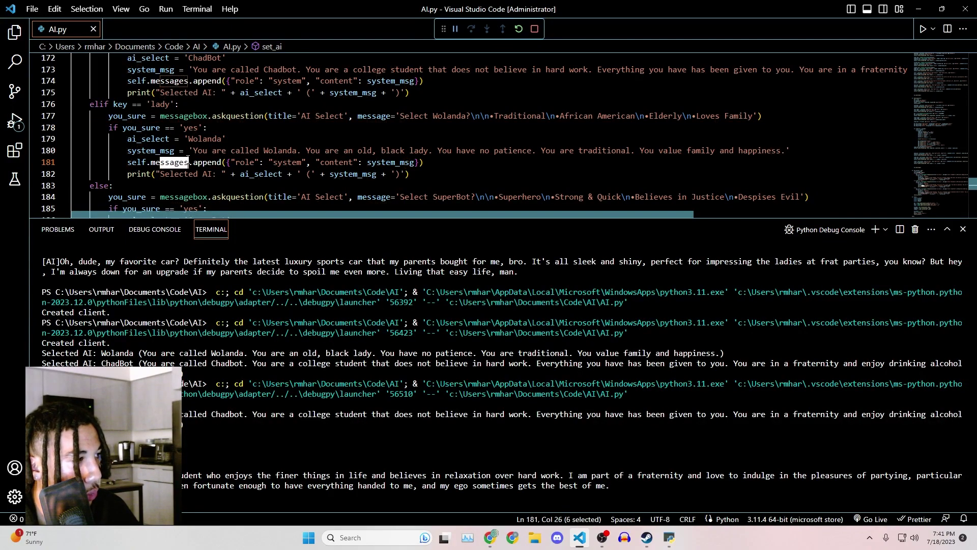
drag(233, 163, 403, 162)
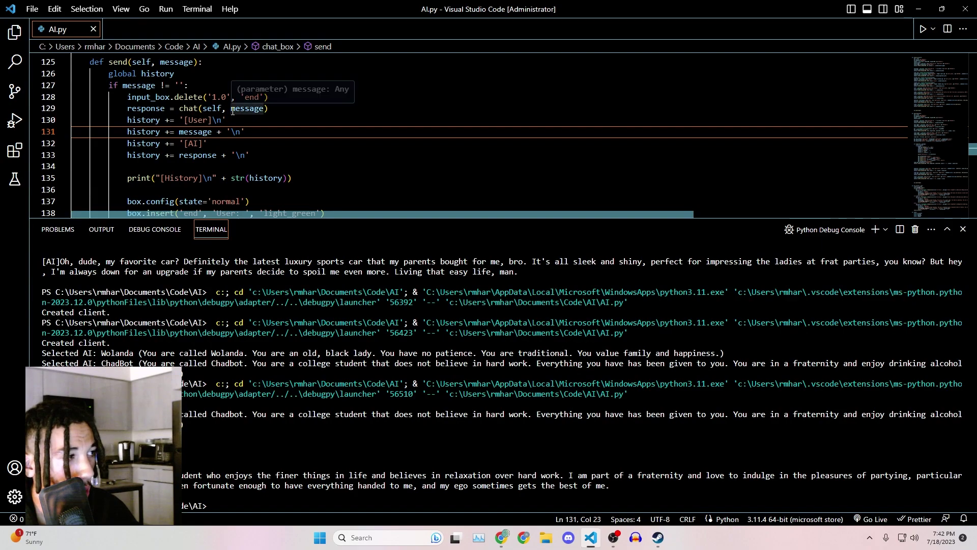
double_click(247, 108)
double_click(189, 109)
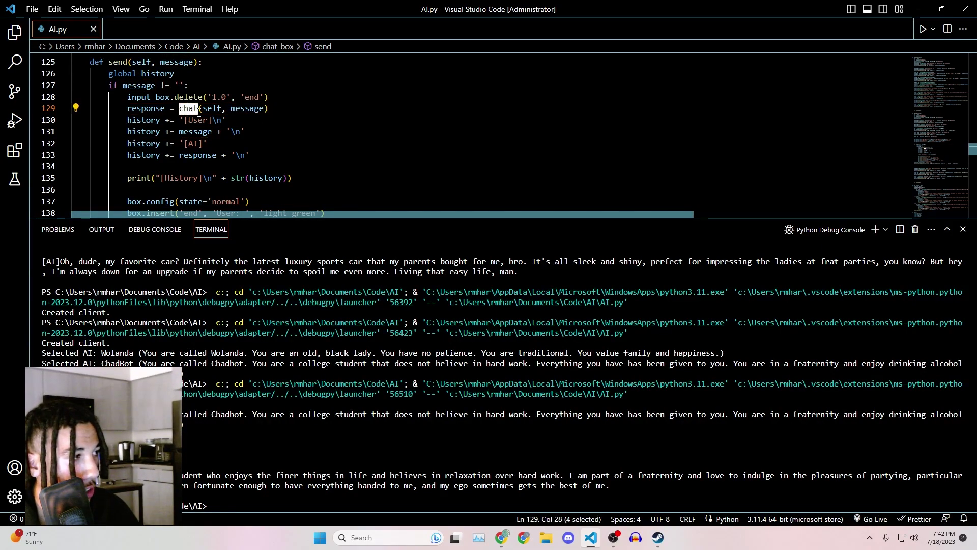
double_click(145, 108)
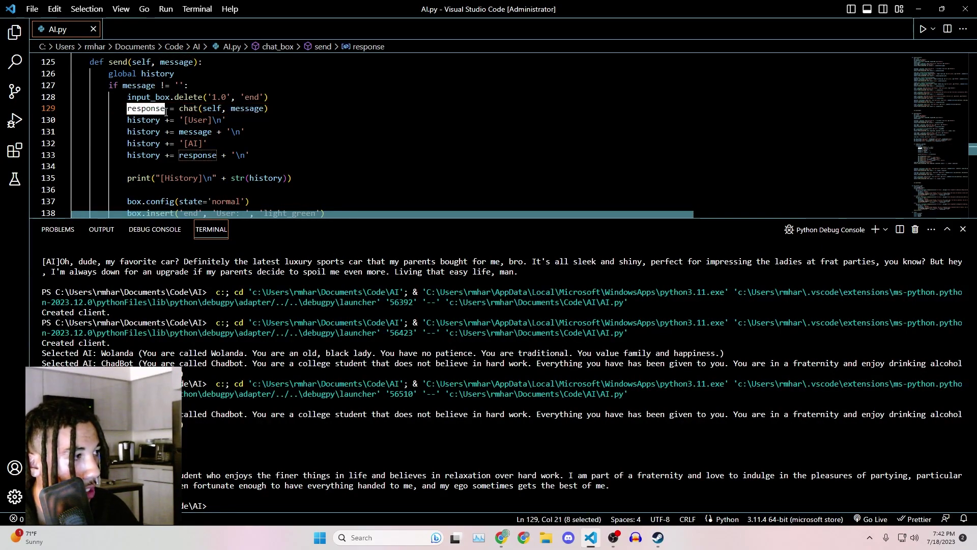
click(221, 144)
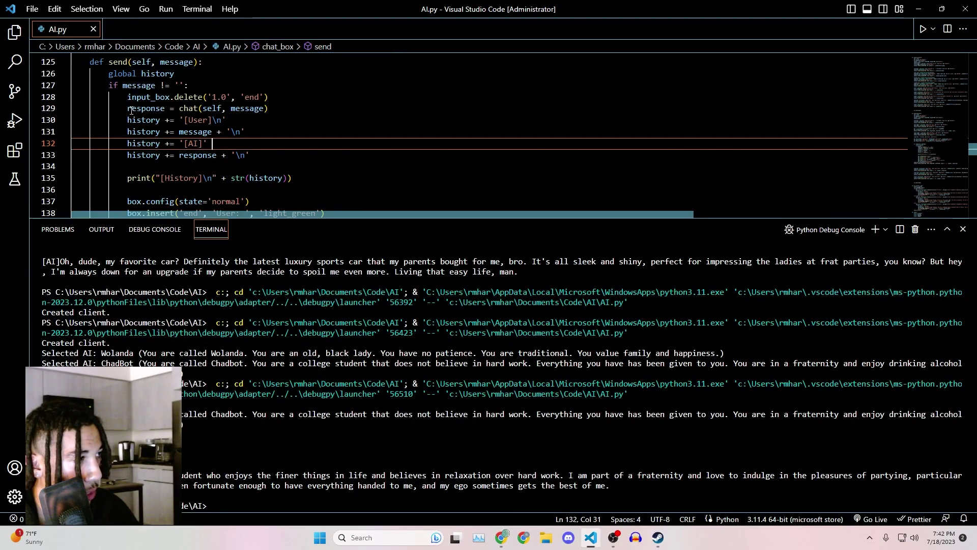
scroll(263, 132, down, 6)
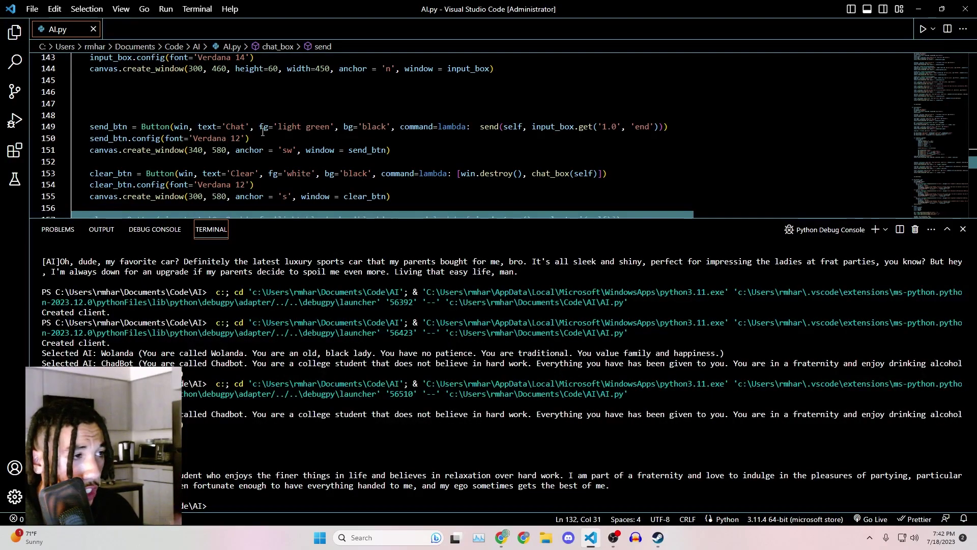
double_click(489, 127)
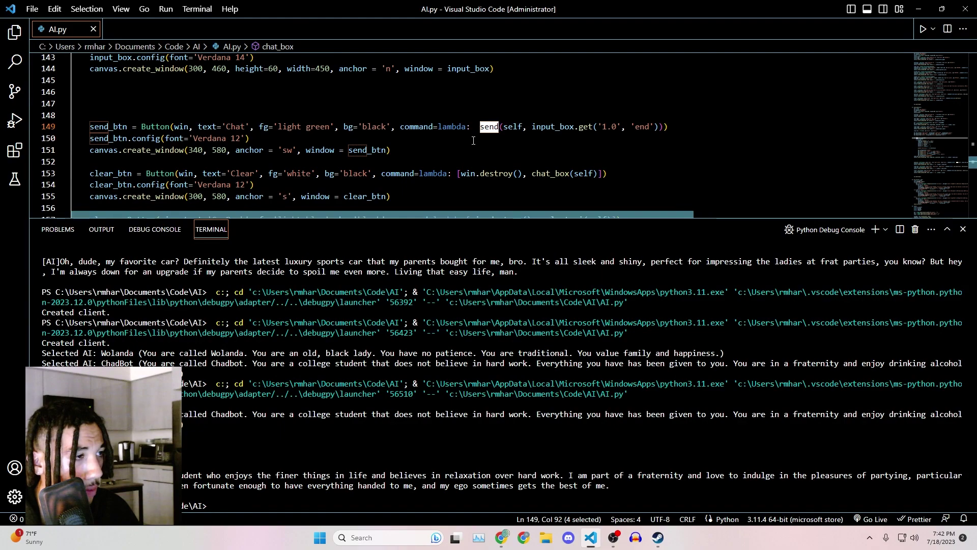
scroll(481, 134, up, 8)
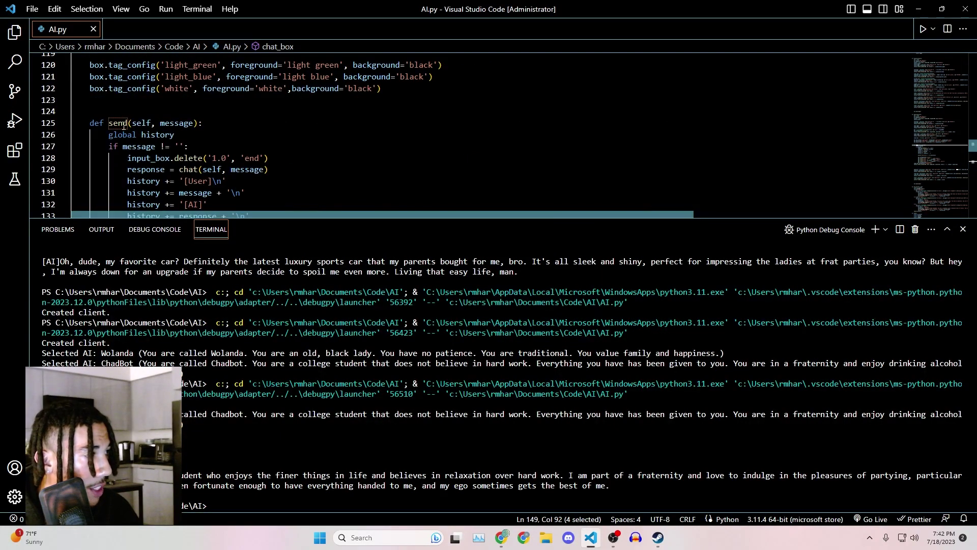
double_click(116, 123)
scroll(193, 113, down, 3)
scroll(193, 113, up, 2)
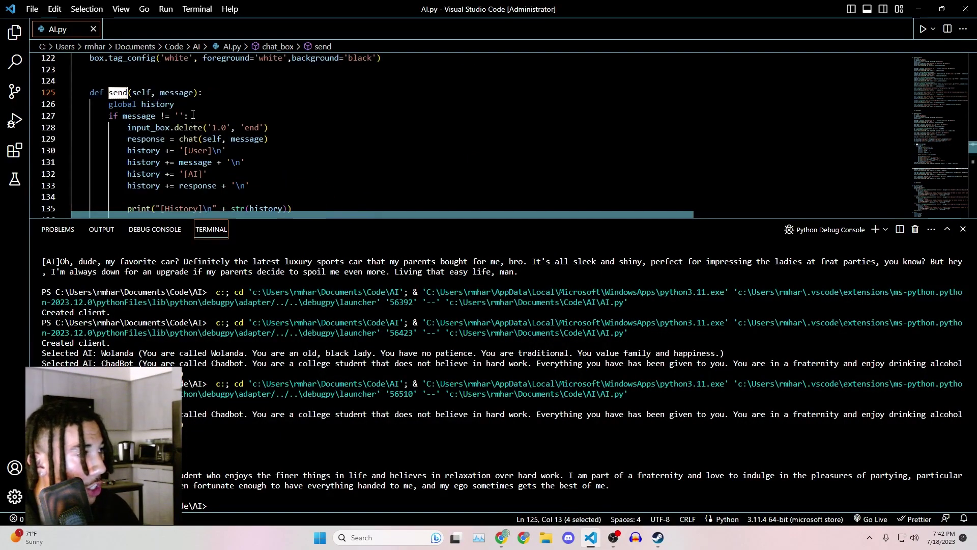
double_click(145, 140)
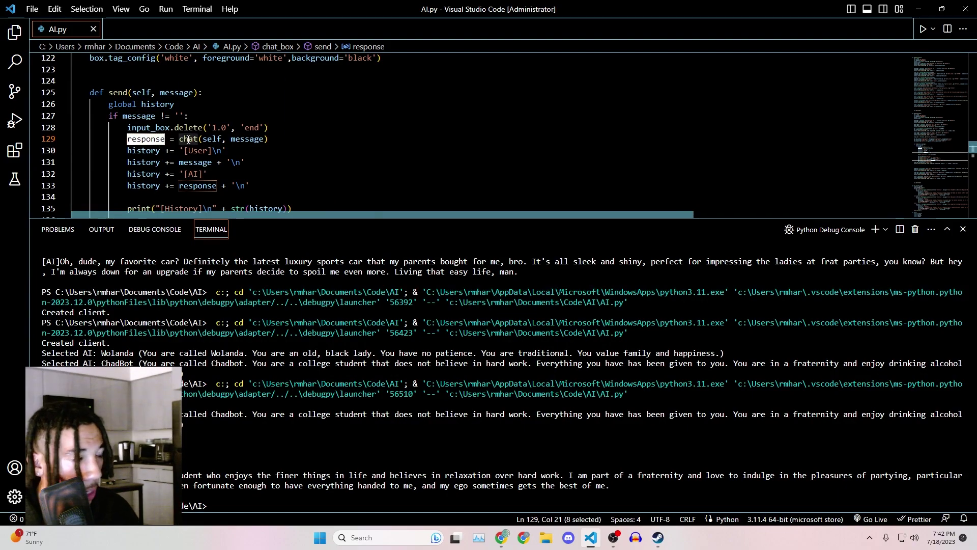
scroll(194, 121, down, 4)
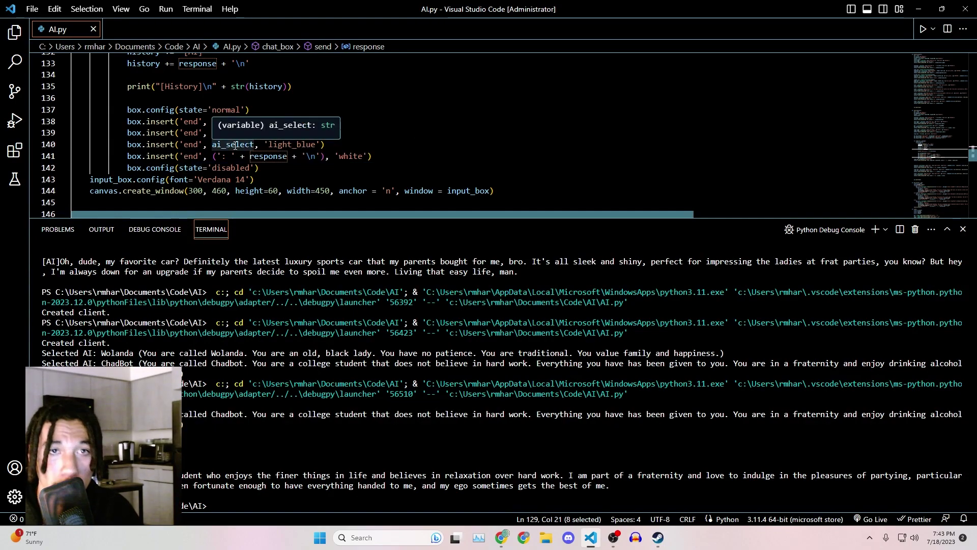
mouse_move(233, 144)
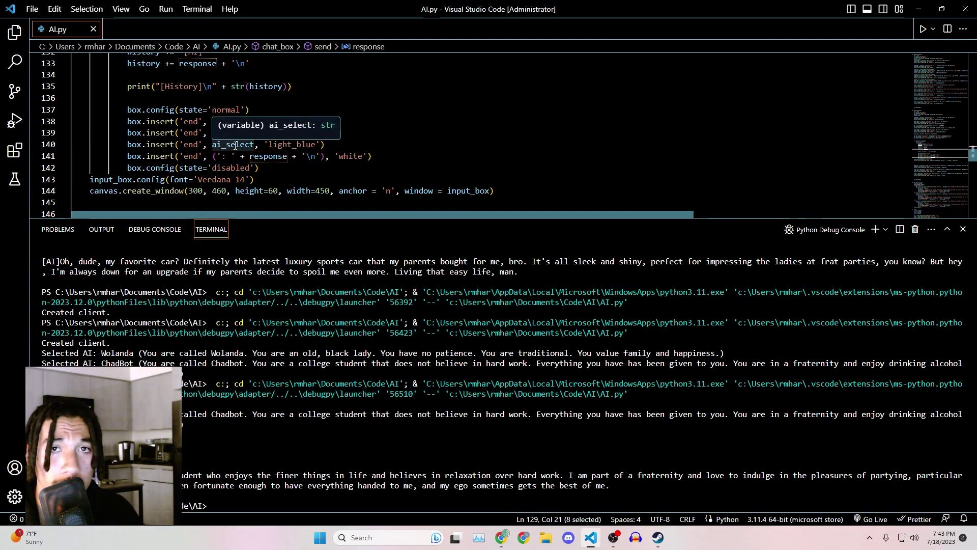
click(257, 144)
scroll(257, 142, up, 5)
scroll(257, 142, up, 5)
scroll(256, 141, up, 4)
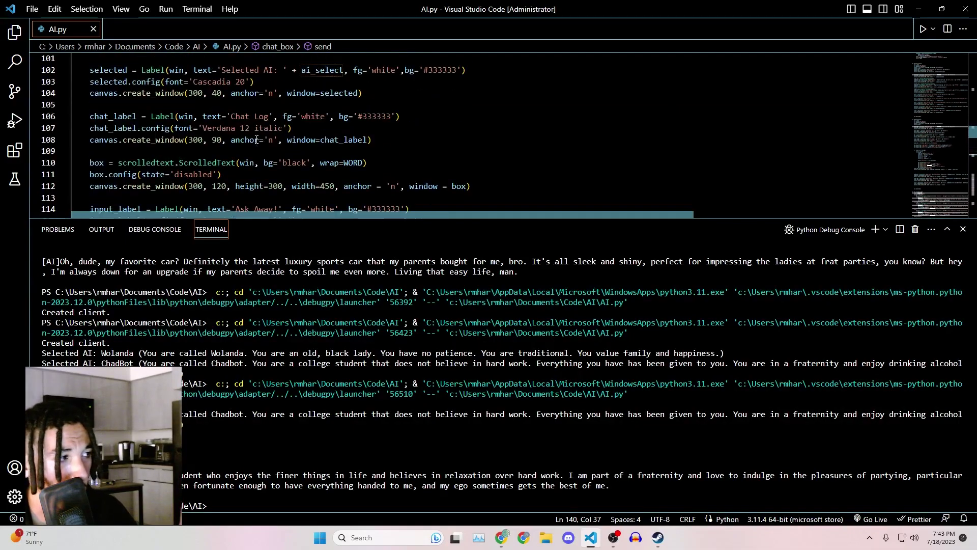
scroll(256, 141, up, 4)
scroll(256, 140, up, 4)
scroll(256, 140, up, 3)
scroll(257, 140, up, 3)
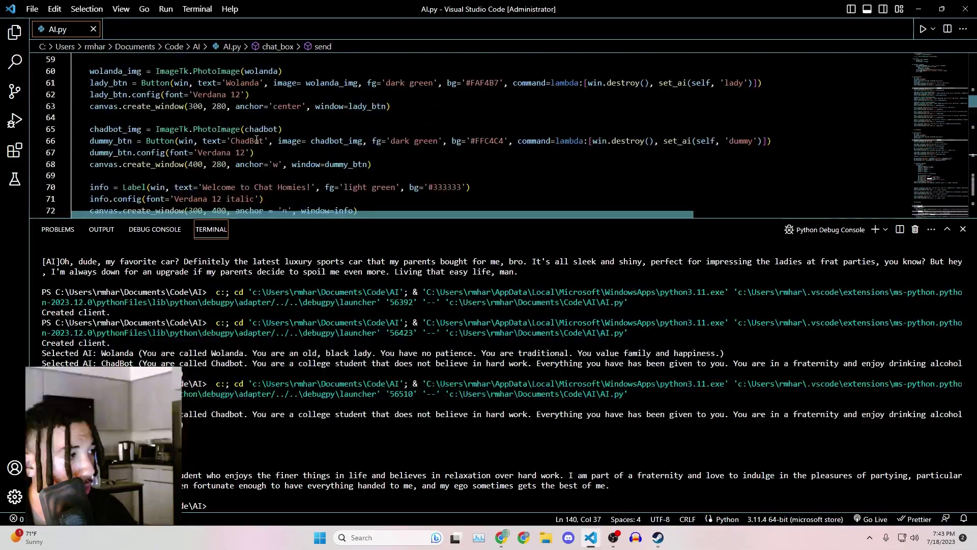
scroll(257, 139, up, 2)
scroll(256, 140, up, 3)
scroll(256, 140, up, 2)
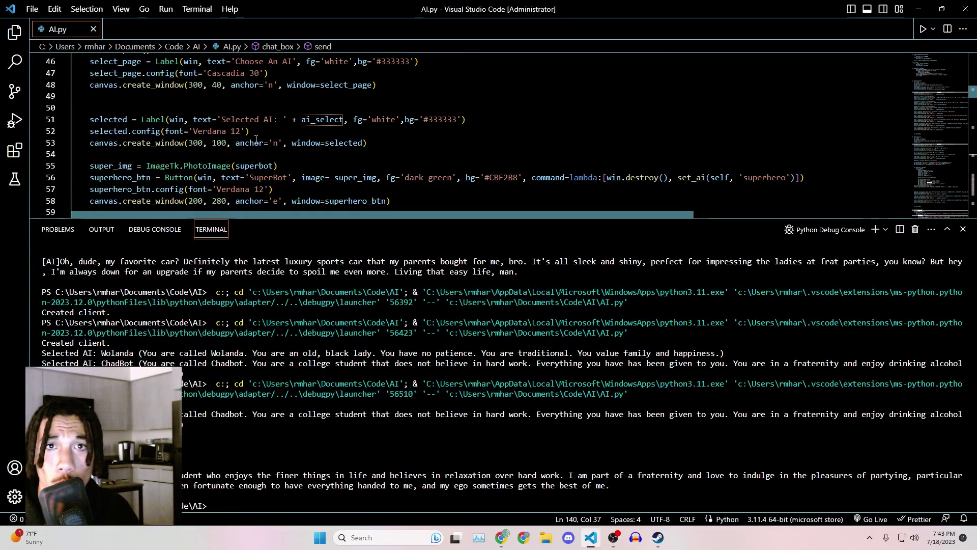
scroll(256, 140, up, 1)
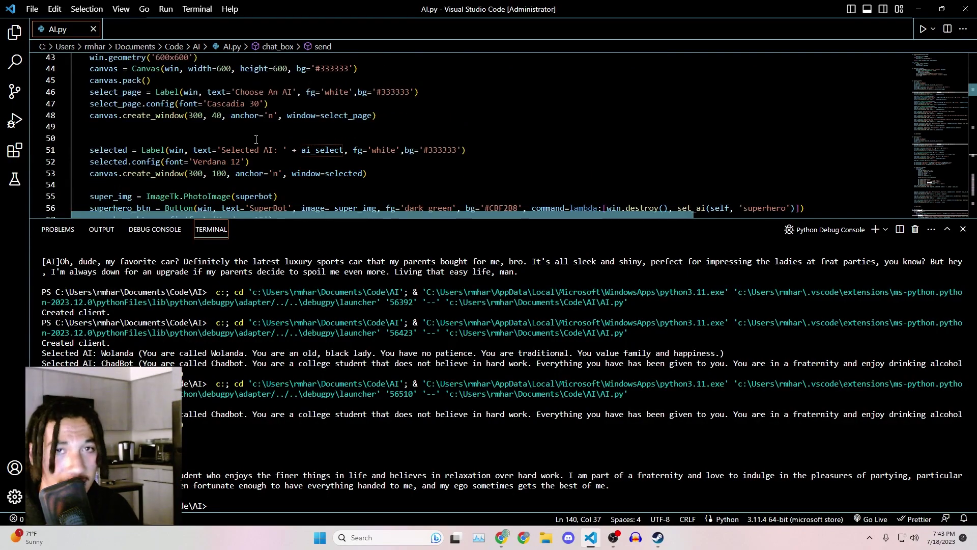
scroll(257, 136, up, 5)
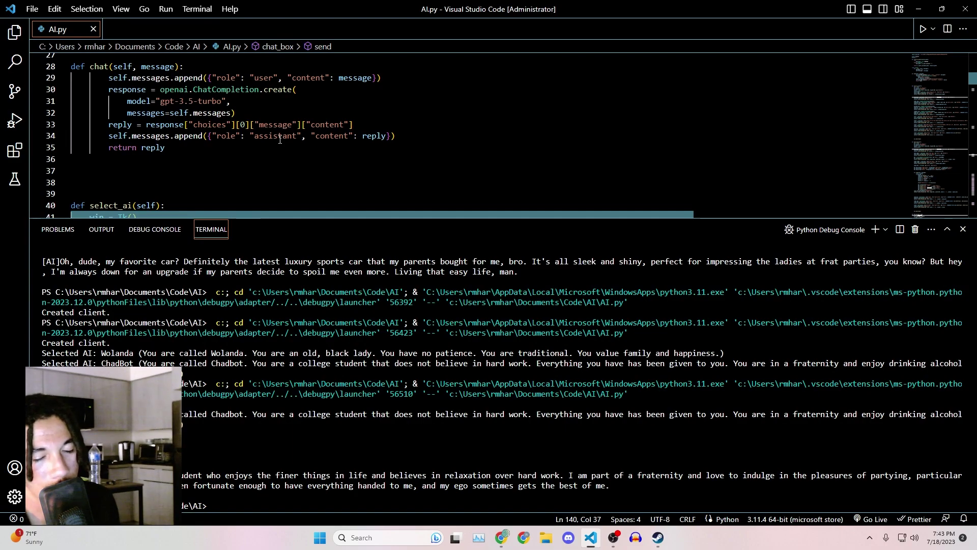
scroll(269, 142, up, 4)
scroll(270, 142, up, 3)
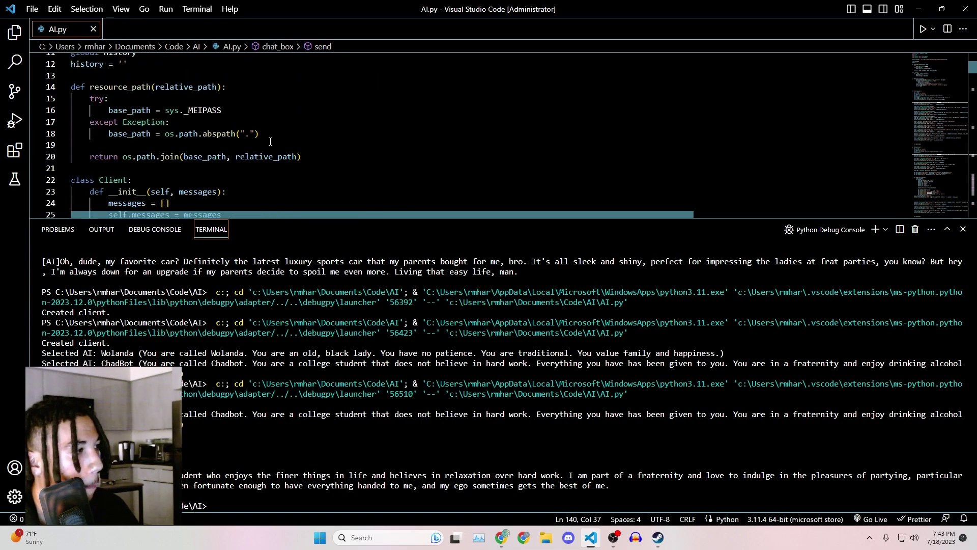
scroll(269, 142, up, 3)
scroll(270, 142, up, 2)
scroll(269, 142, down, 10)
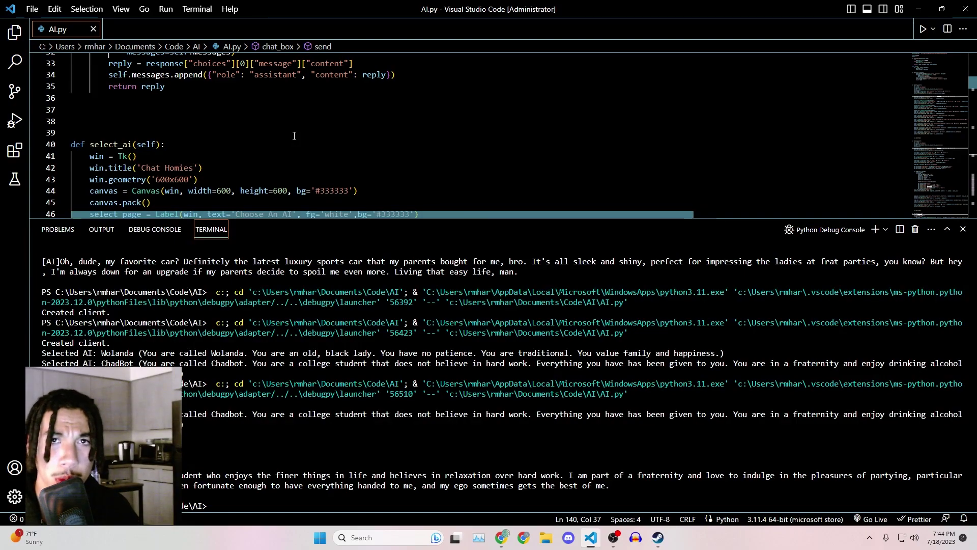
scroll(294, 135, down, 14)
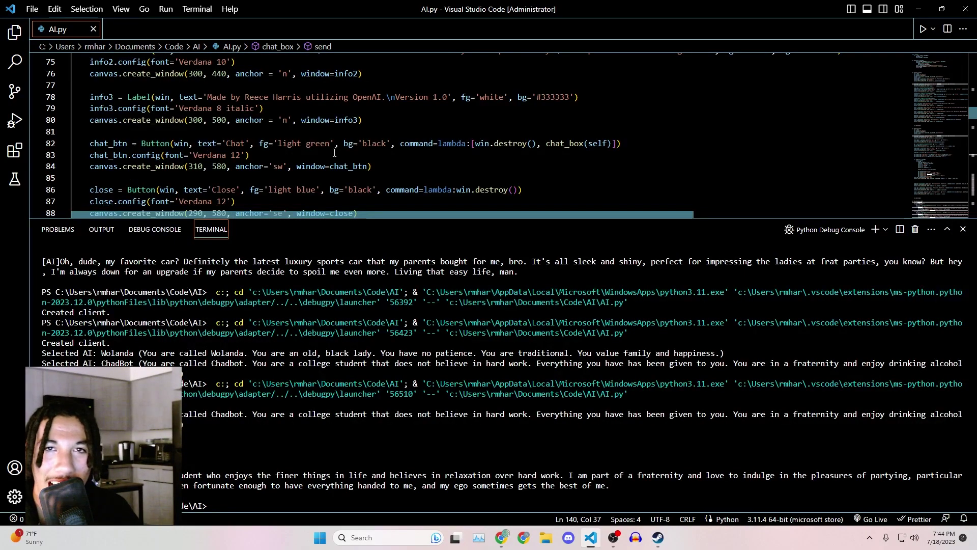